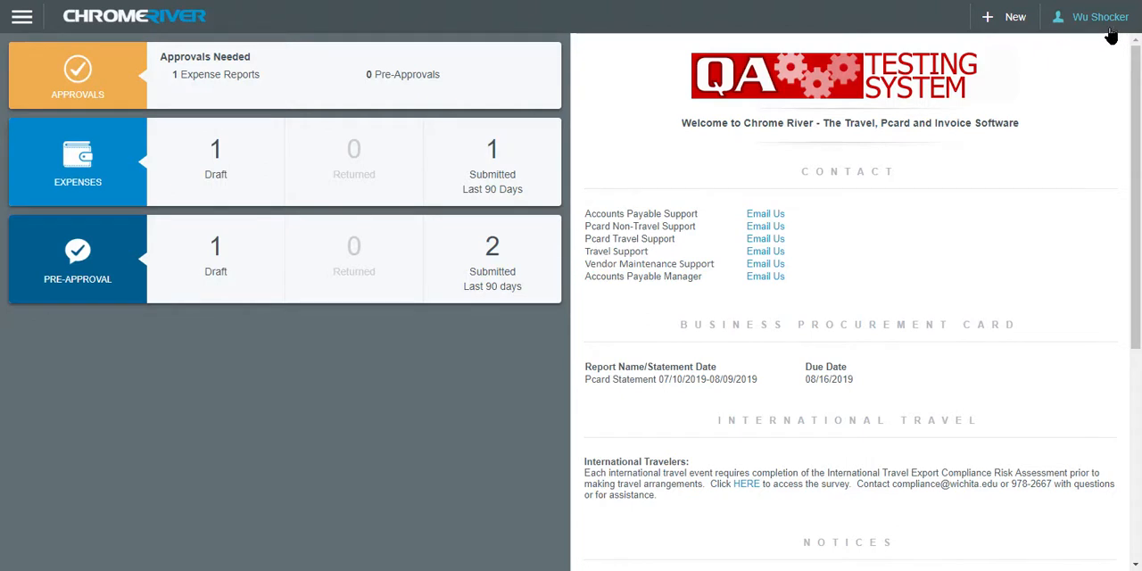
Create an expense report named "Mascot Conference 7/21/19-7/22/19" with a business purpose about attending the 2019 Mascot conference in Topeka, Kansas
click(1012, 31)
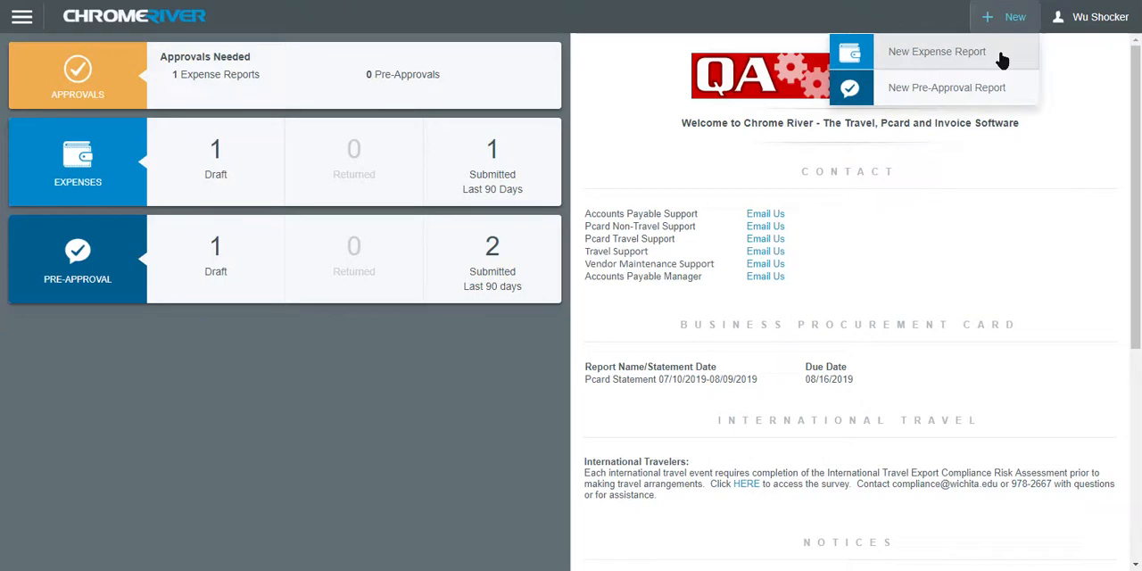
click(1001, 55)
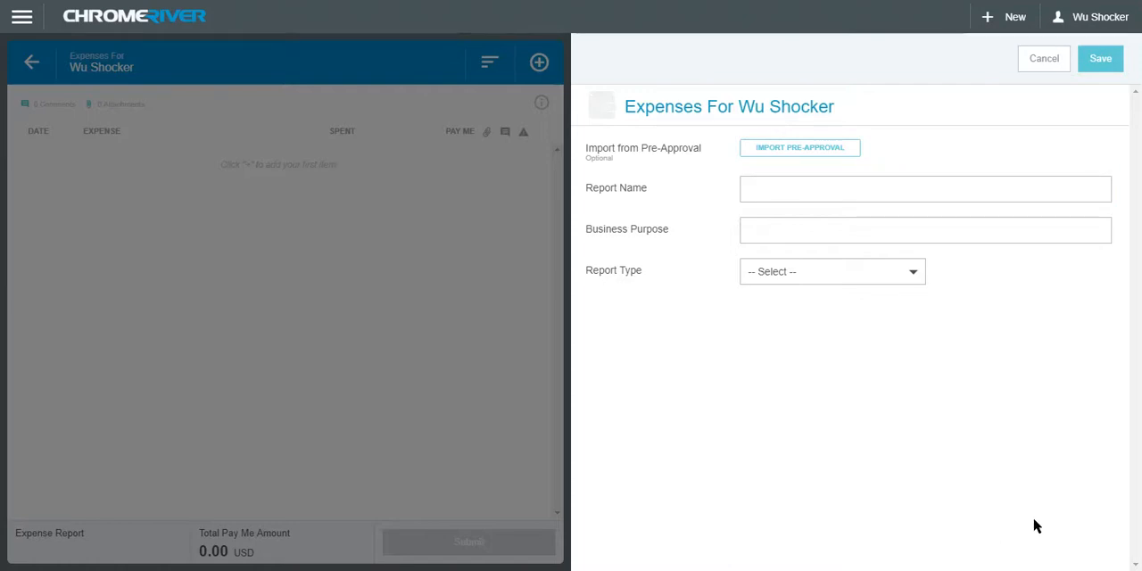
click(773, 188)
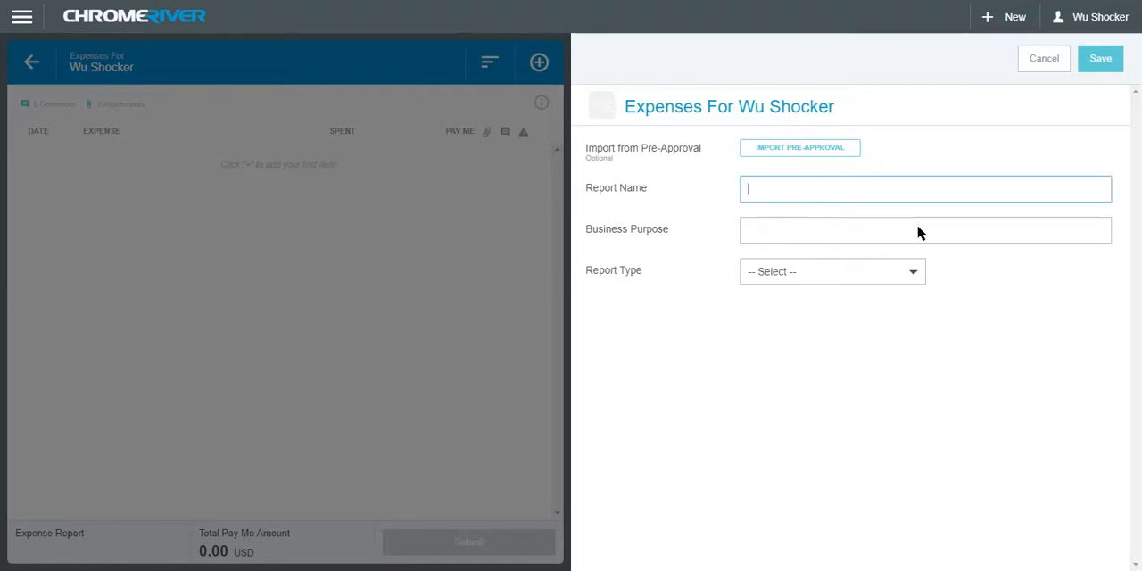
text(Mascot Conference 7/21/19-7/22/19)
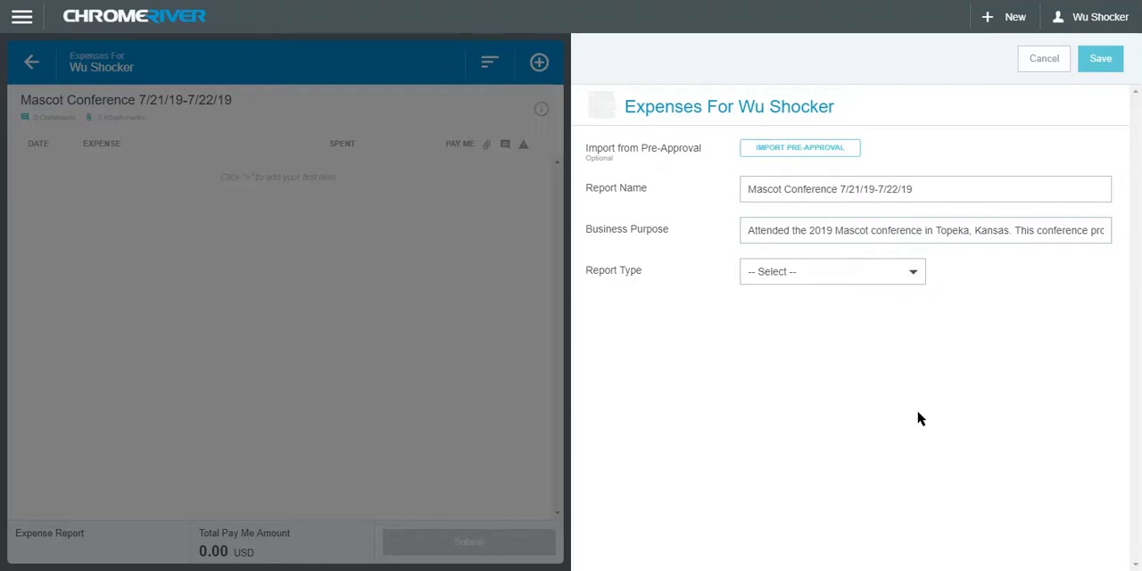
Set the report type to Travel, with departure date 07/21/2019 and return date 07/22/2019
click(915, 278)
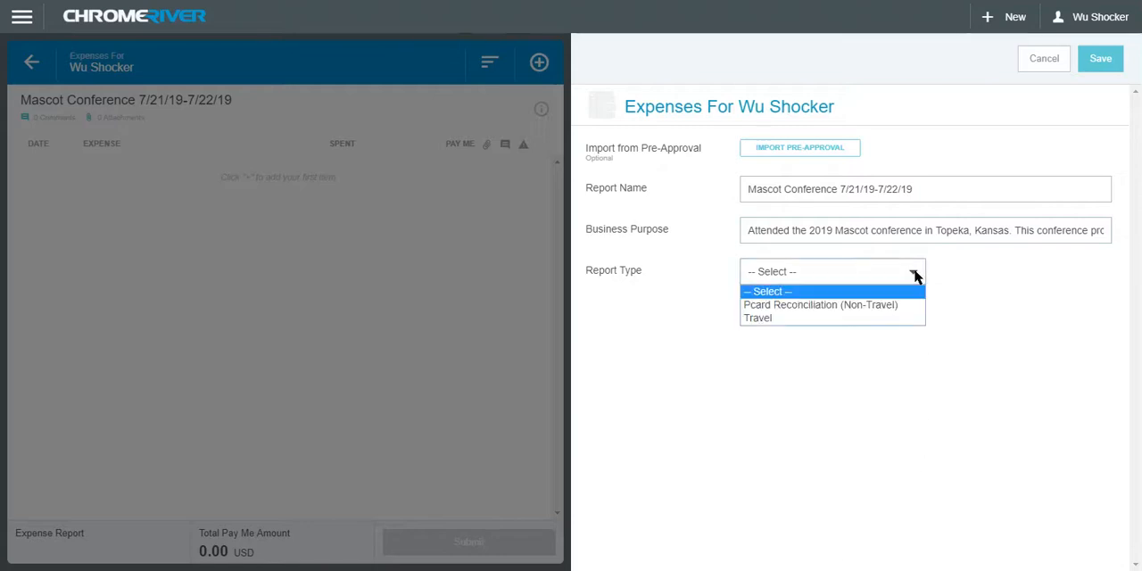
click(828, 320)
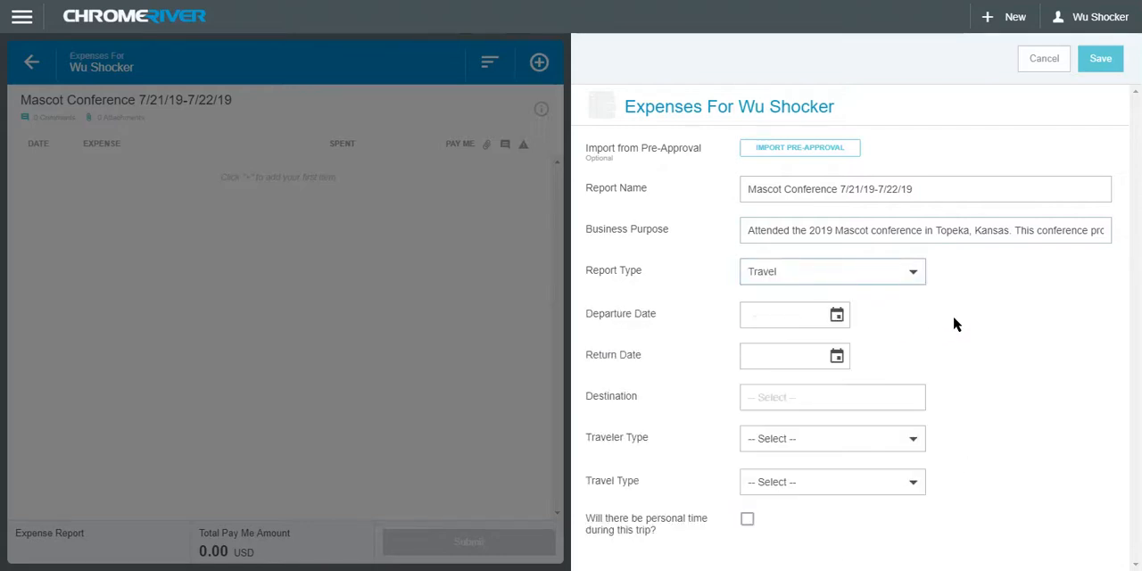
click(837, 313)
click(754, 482)
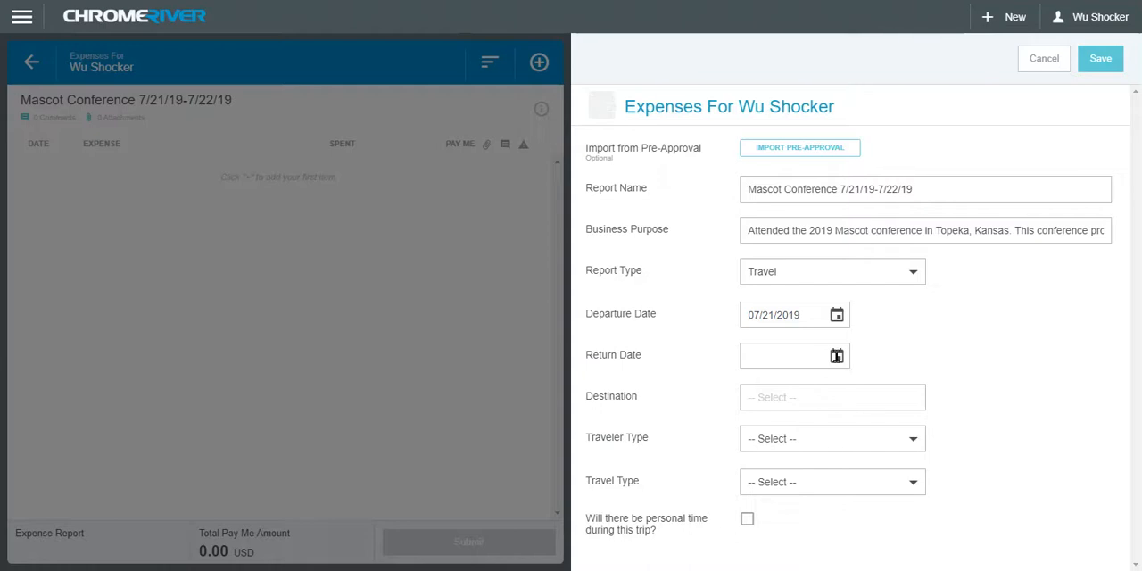
click(837, 356)
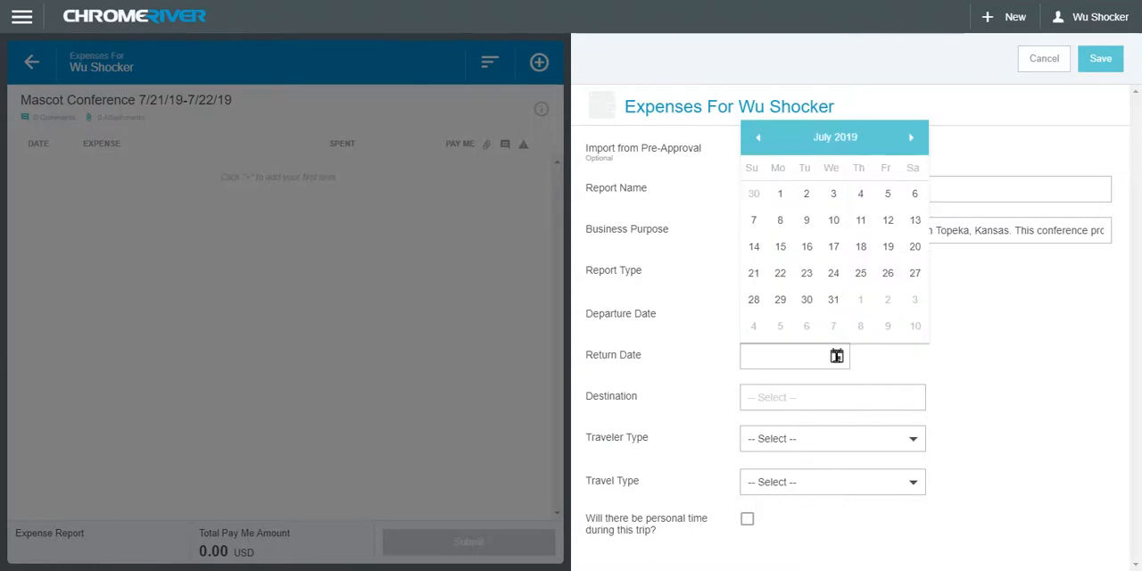
click(780, 273)
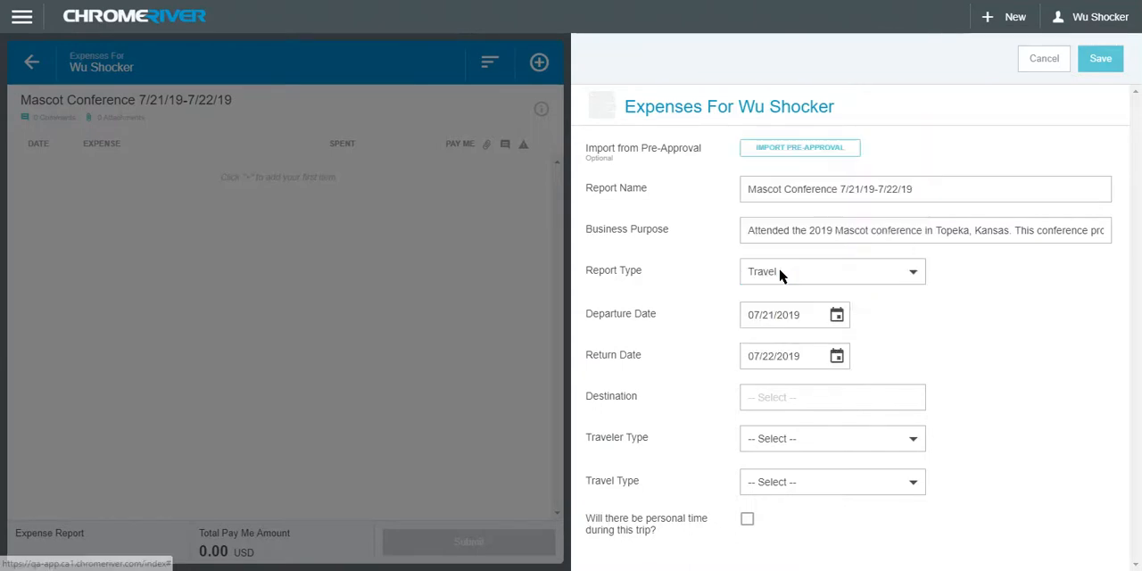
Set the trip's destination to United States / Kansas / Topeka
click(790, 396)
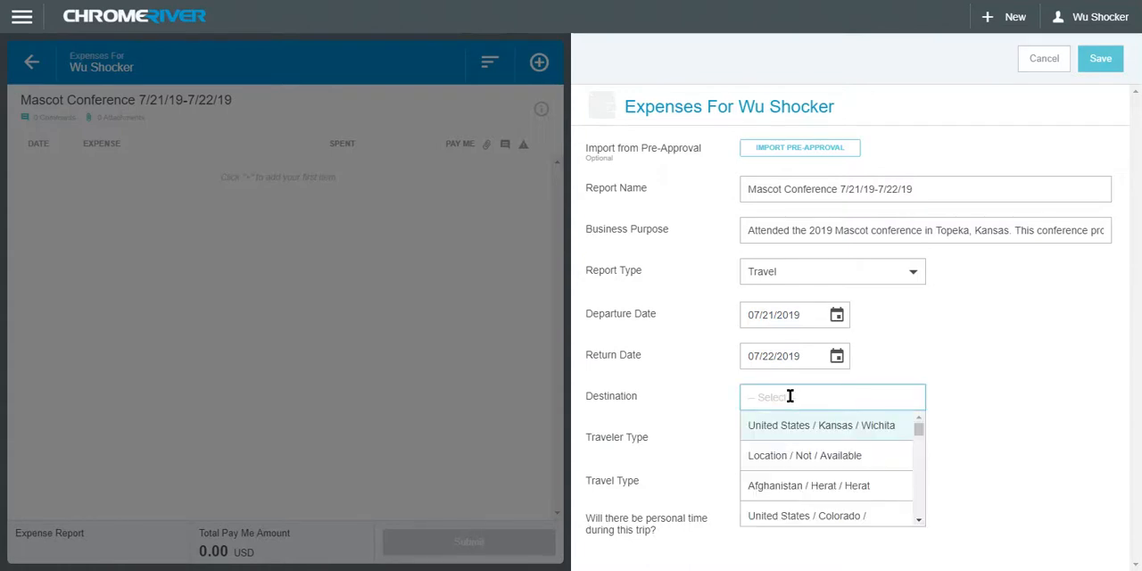
text(Topeka)
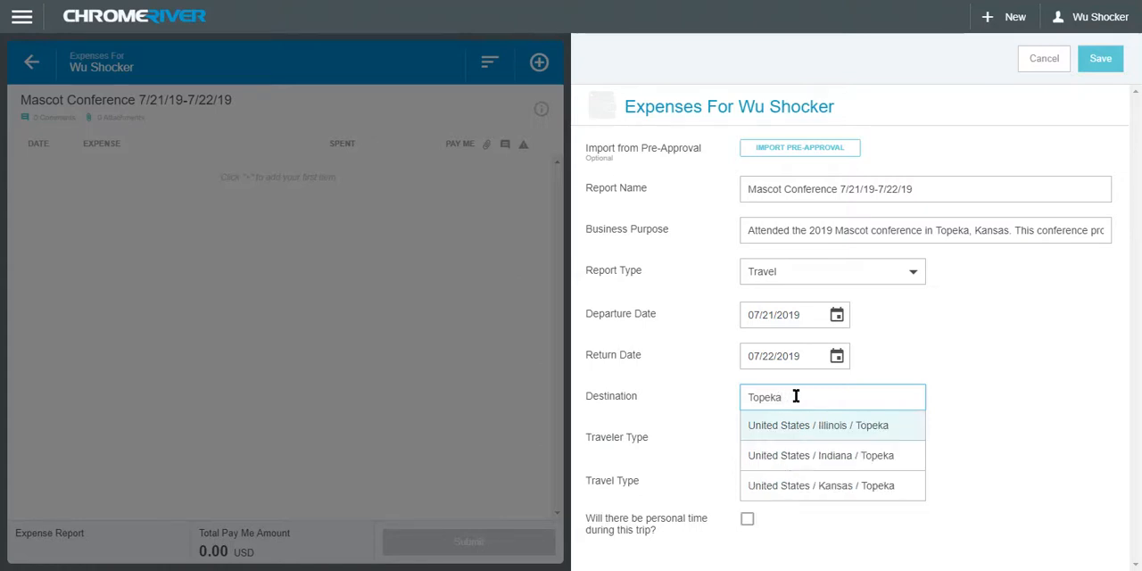
click(908, 490)
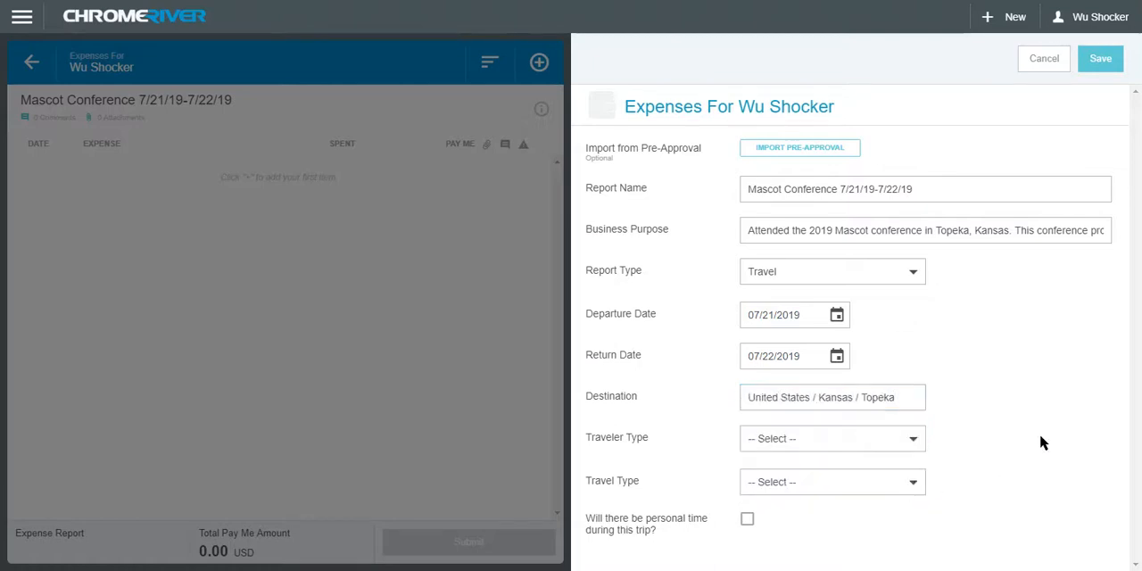
Set the traveler type to Employee and the travel type to In State, and answer Yes to attending a conference
click(914, 438)
click(904, 471)
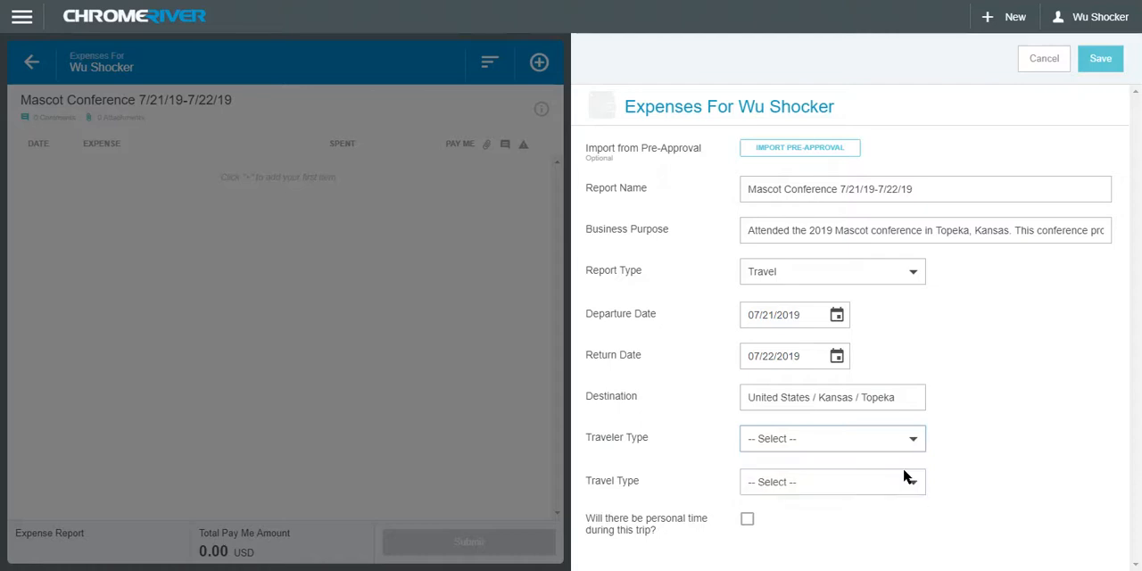
scroll(1134, 410, down, 1)
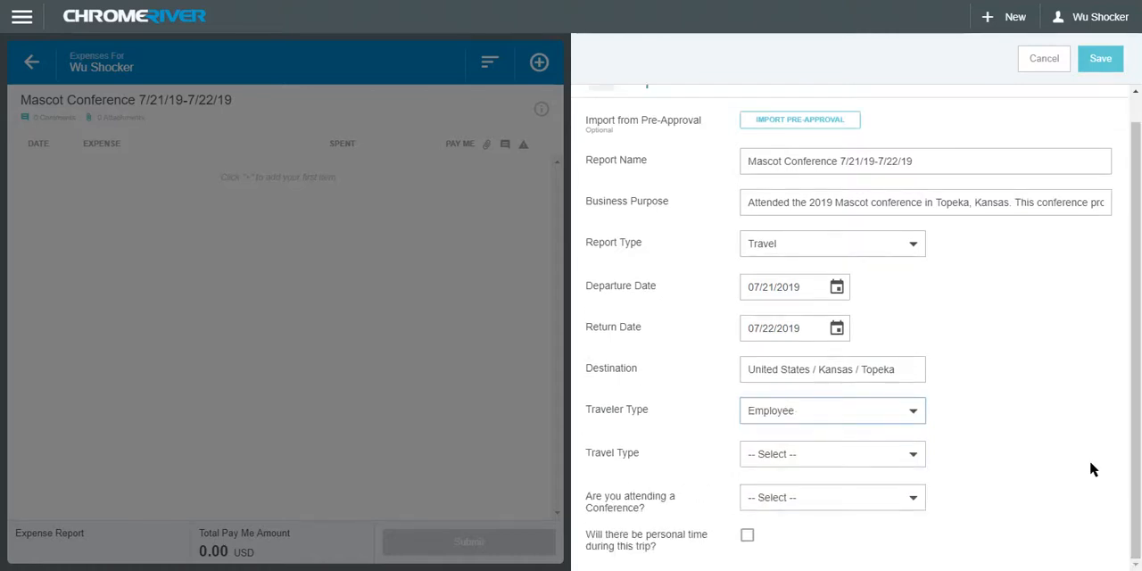
click(919, 457)
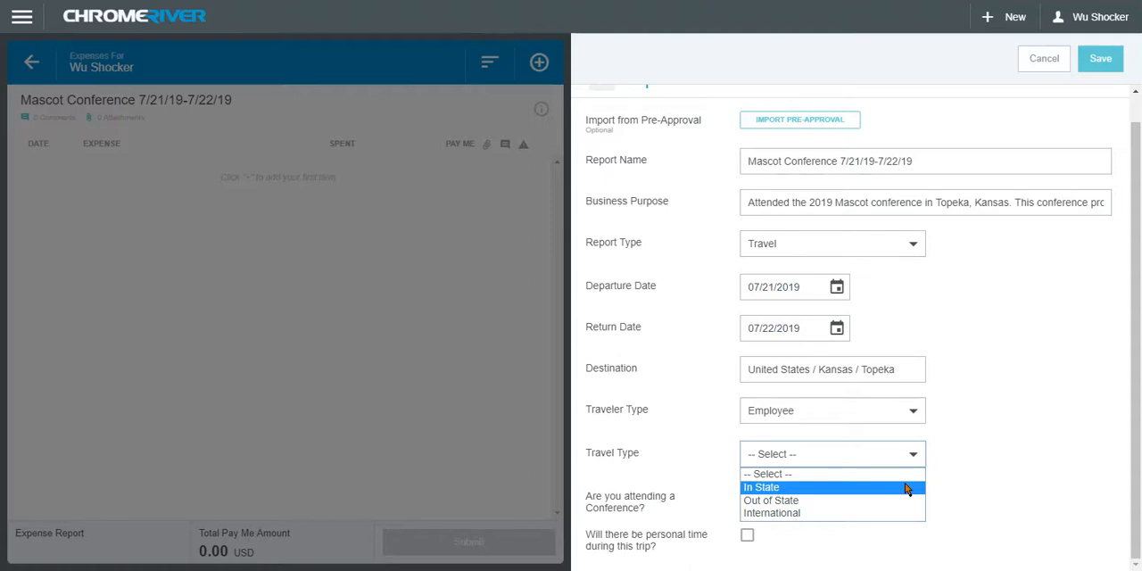
click(905, 488)
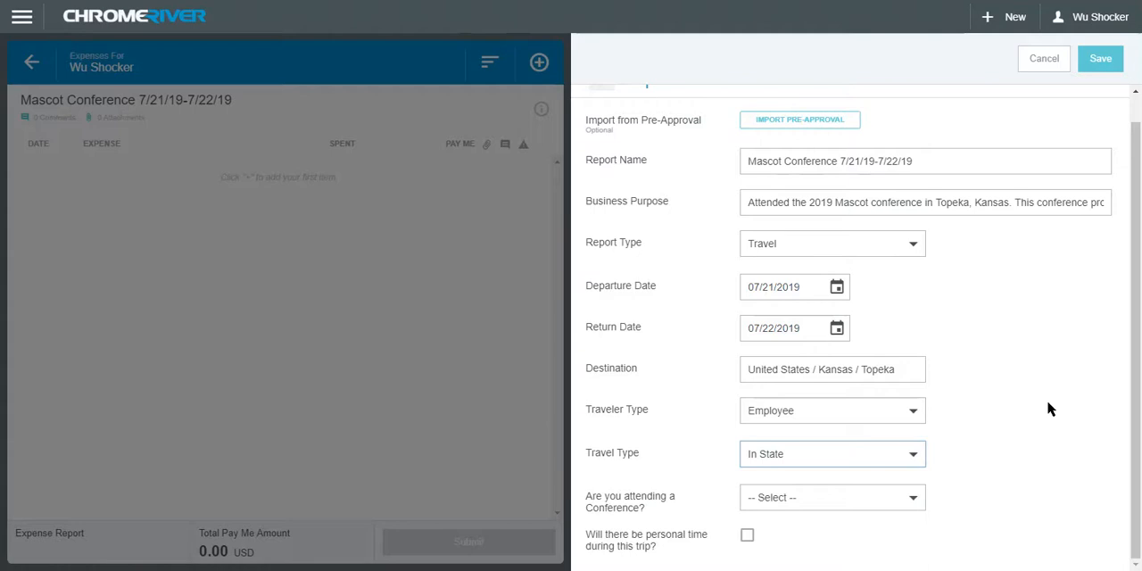
click(917, 502)
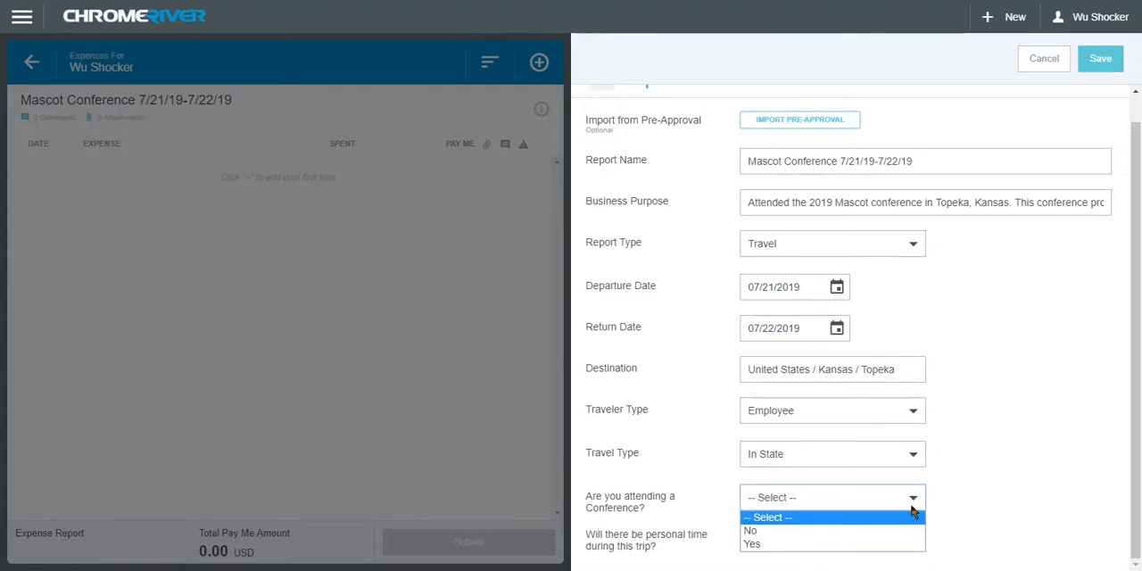
click(908, 544)
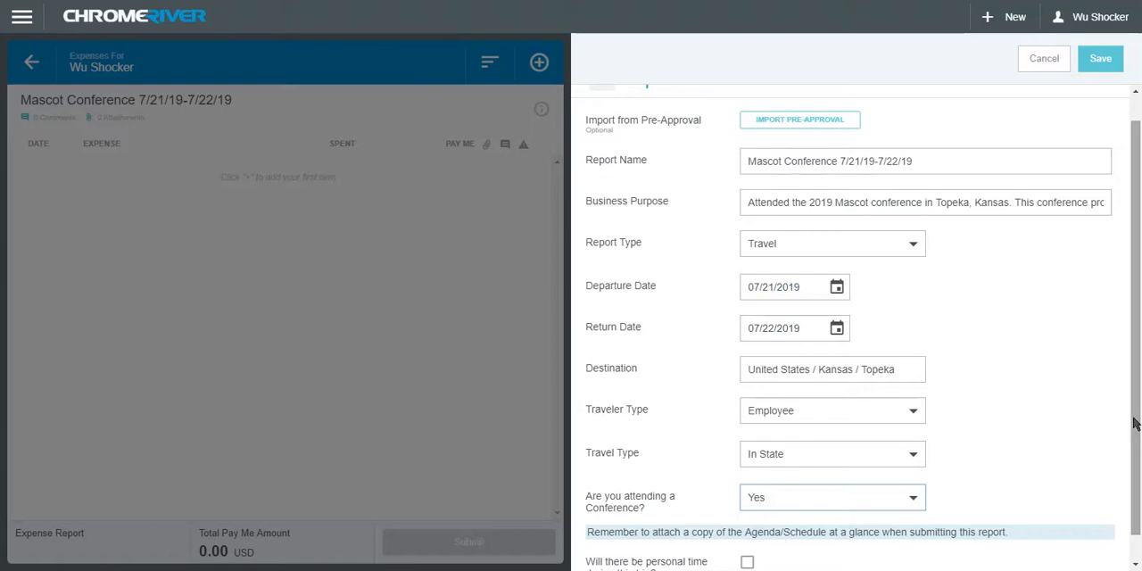
Enable the personal time option to view its date fields, and clear it again
scroll(1134, 423, down, 1)
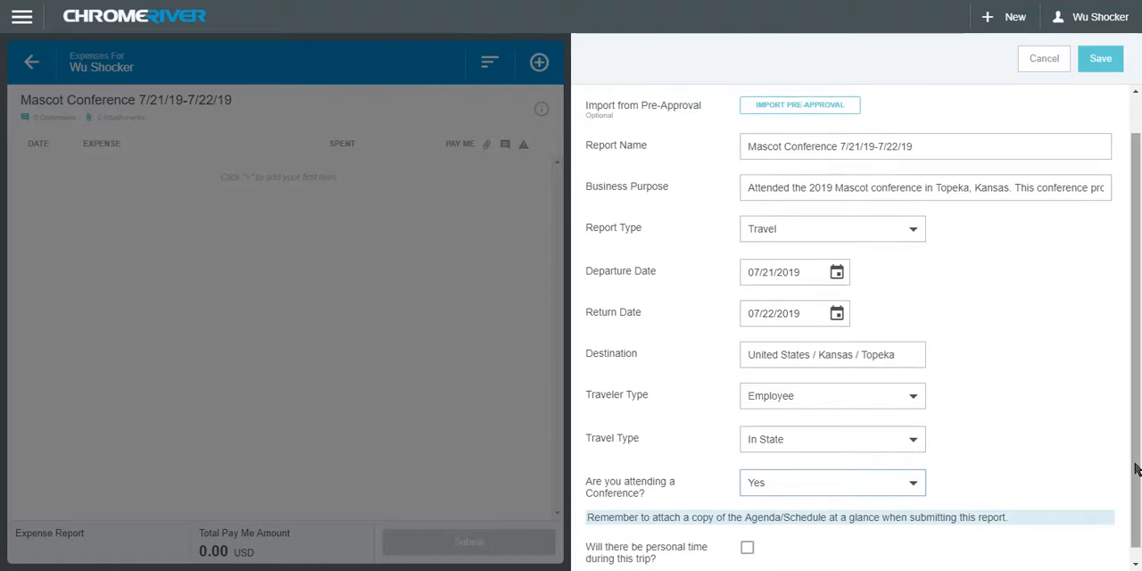
scroll(1134, 469, down, 1)
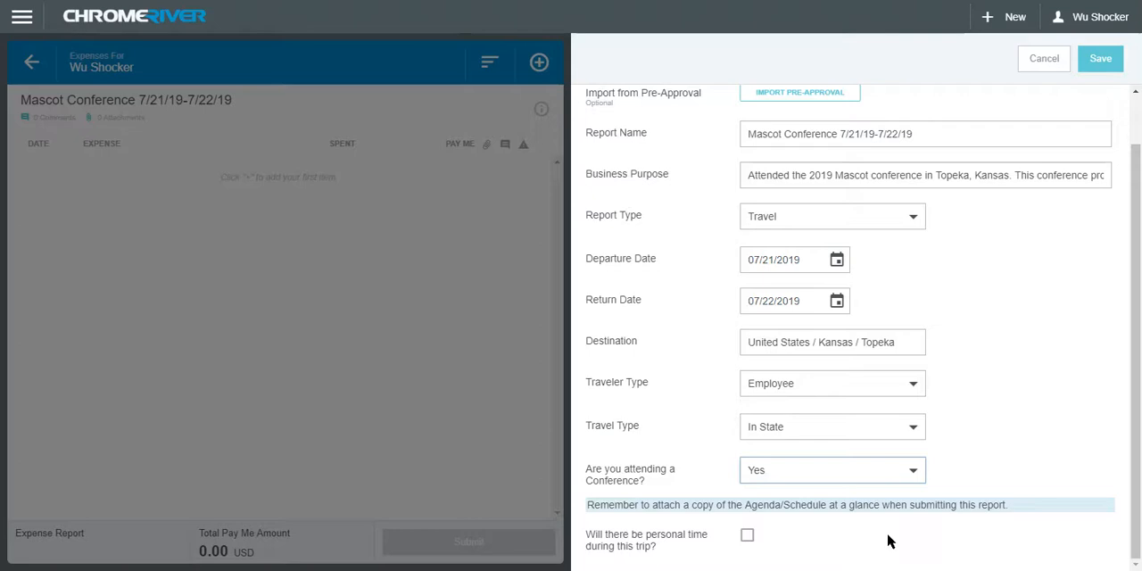
click(747, 538)
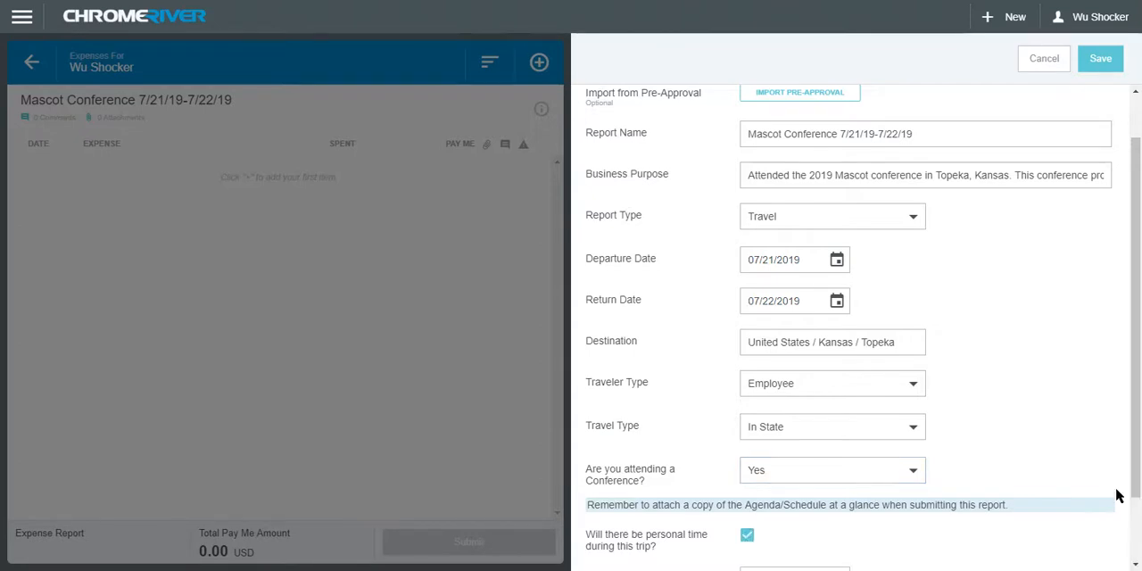
scroll(1102, 525, down, 2)
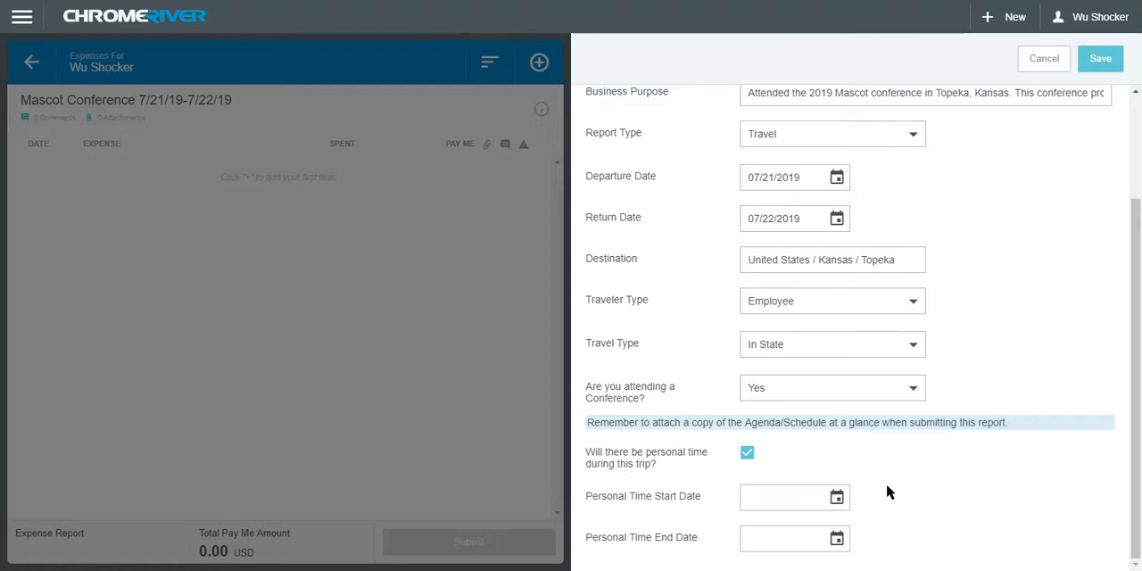
click(747, 453)
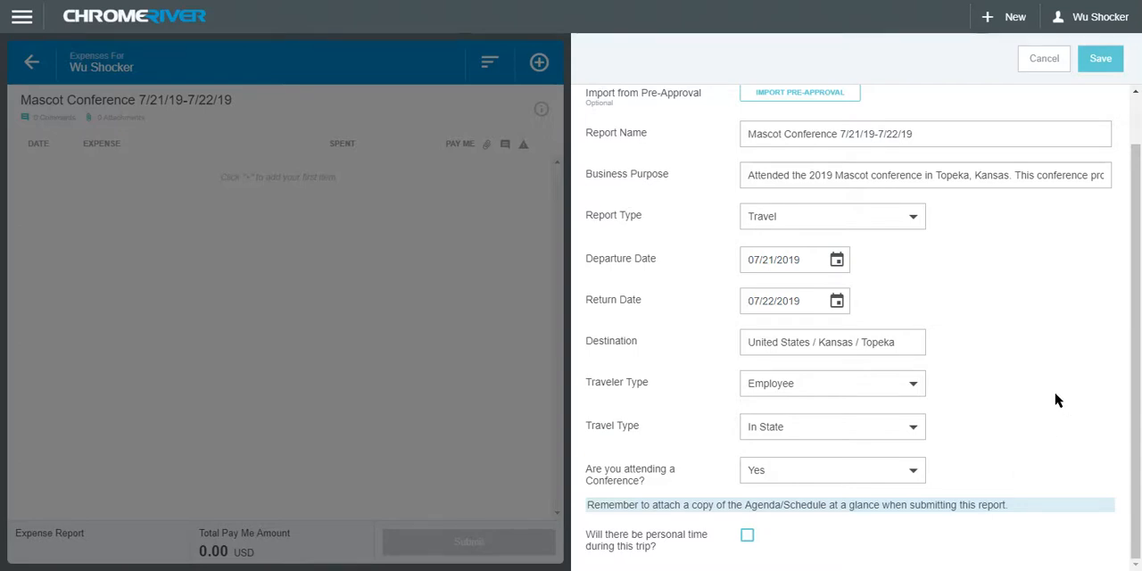
Save the report header and start a new Conference Registration / Training expense
click(1102, 60)
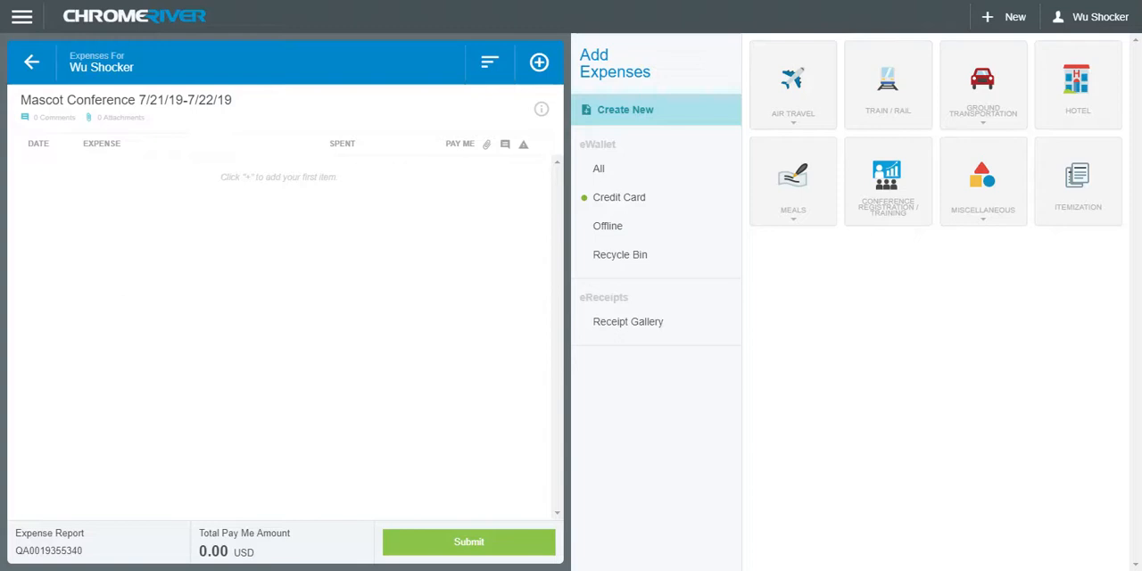
click(1012, 120)
click(1011, 121)
click(912, 217)
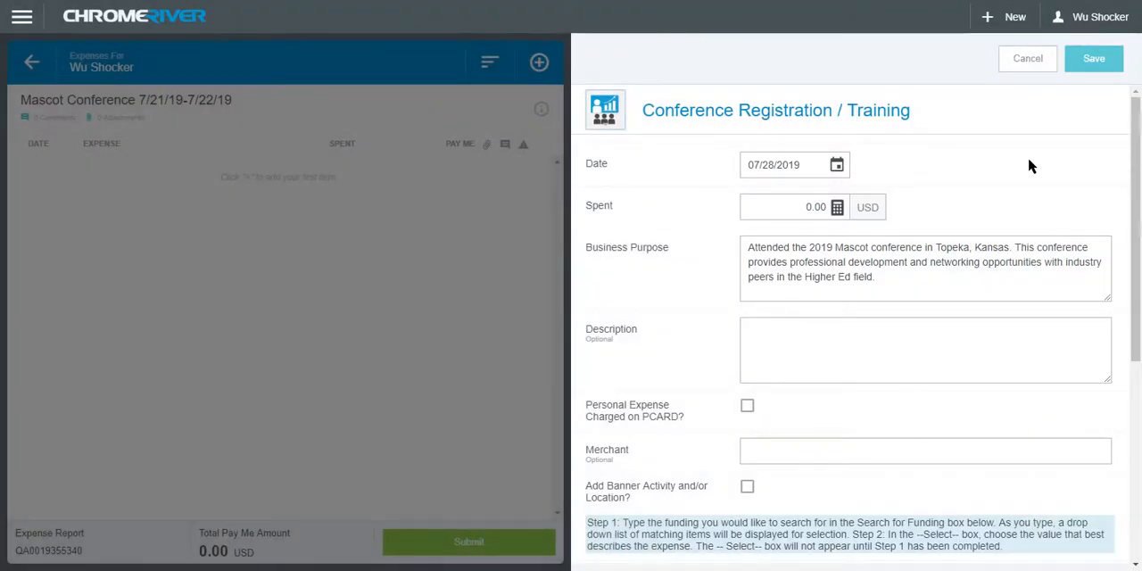
Set the conference registration expense's date to 07/21/2019 and its spent amount to 555.00 USD
click(837, 164)
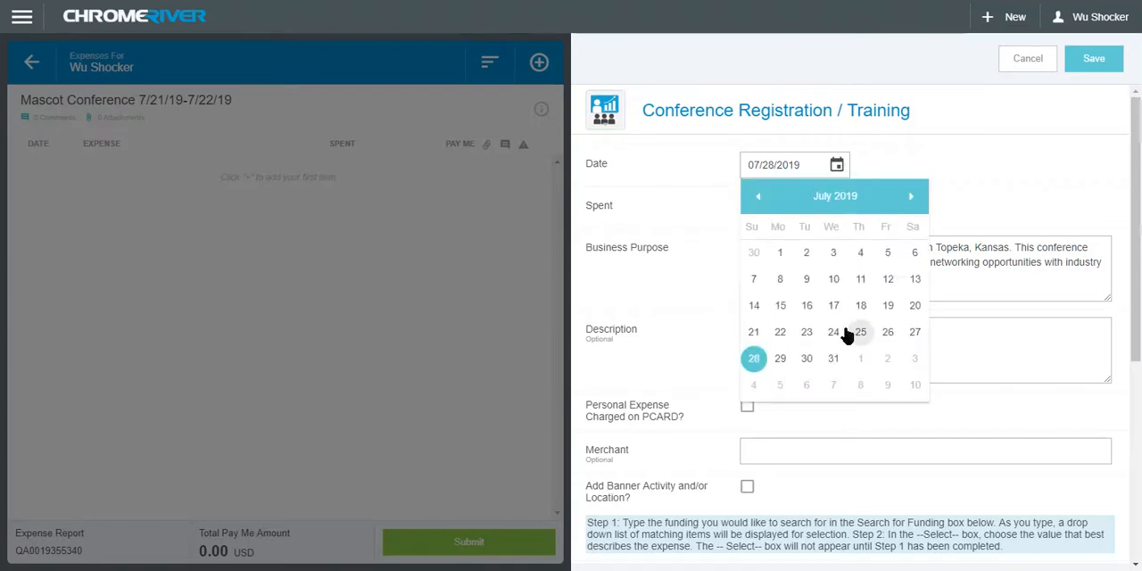
click(753, 333)
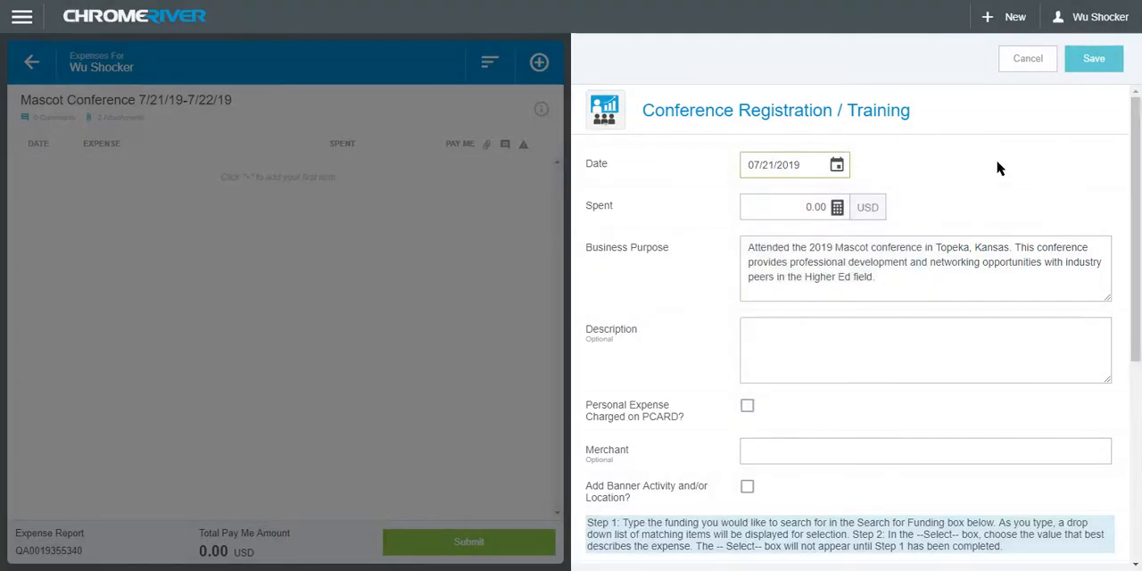
click(814, 207)
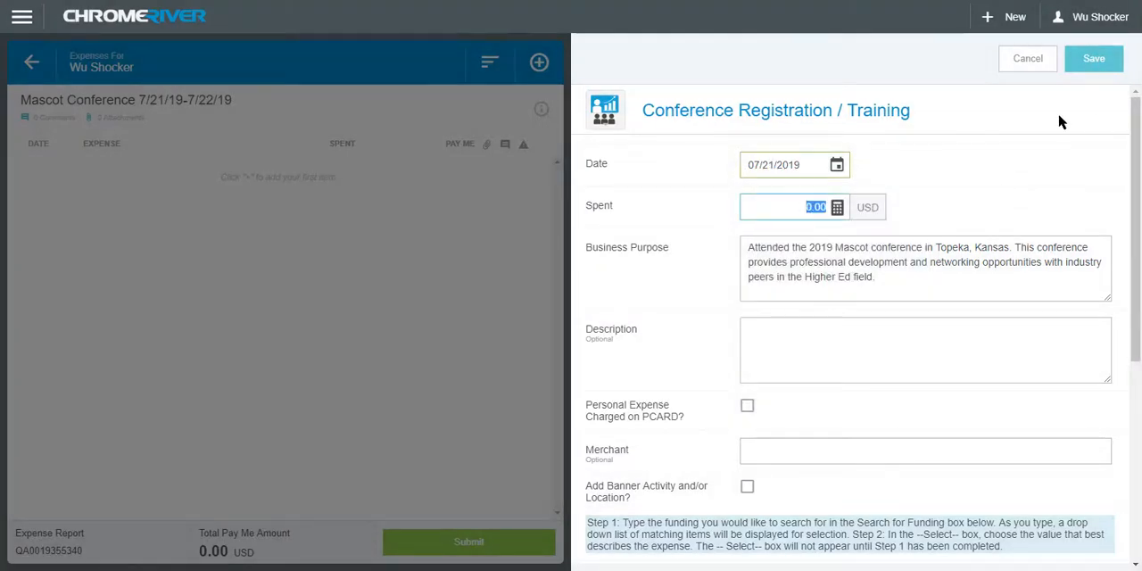
text(555)
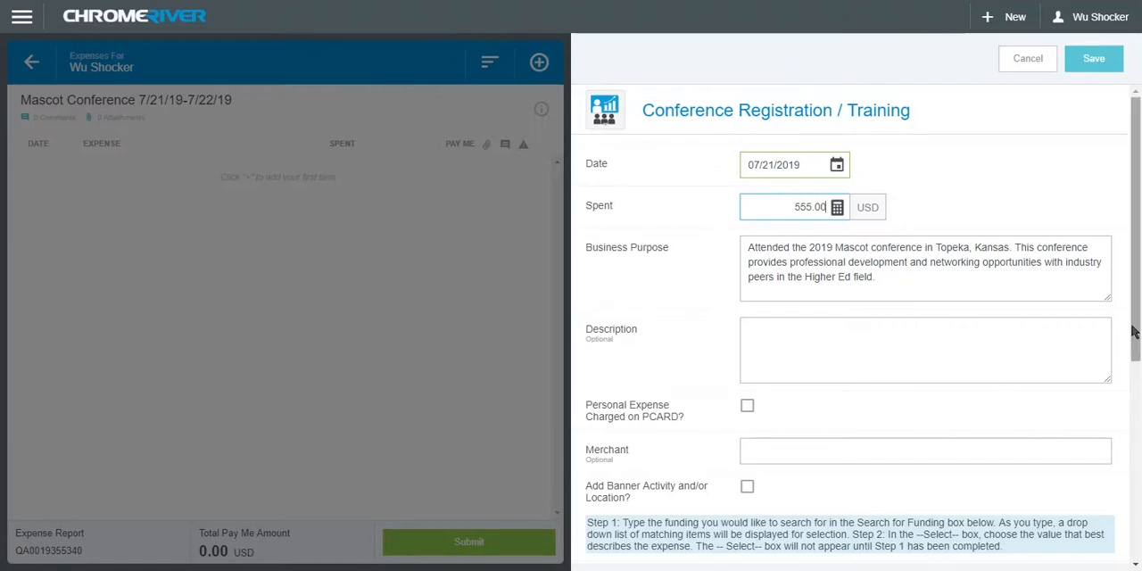
Briefly enable the personal PCARD expense option and the Banner Activity and/or Location option to view their extra fields, clearing each again
drag(1136, 331, 1139, 444)
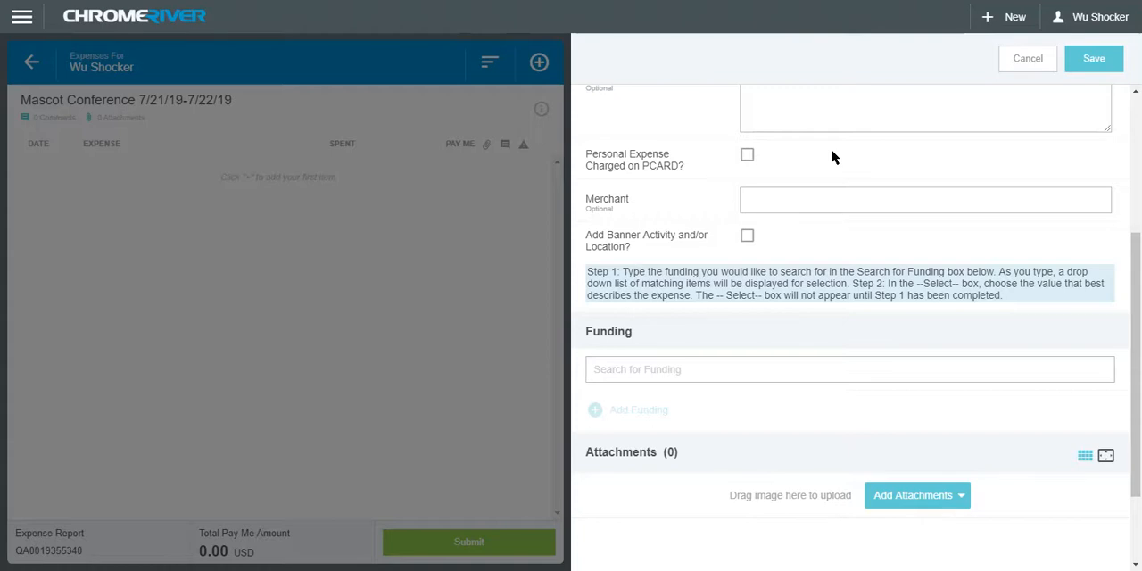
click(749, 157)
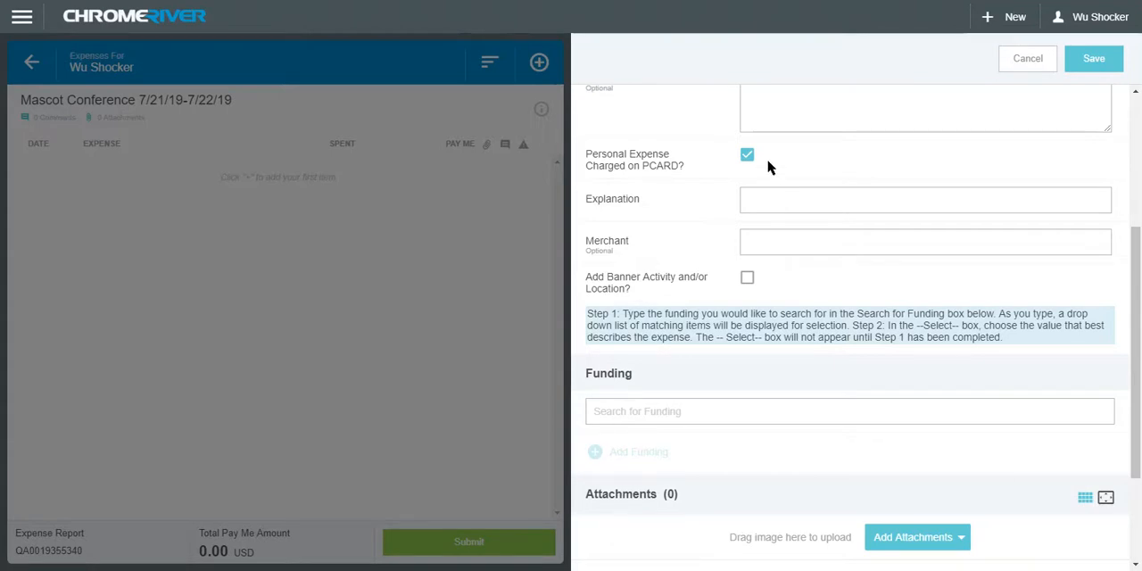
click(747, 155)
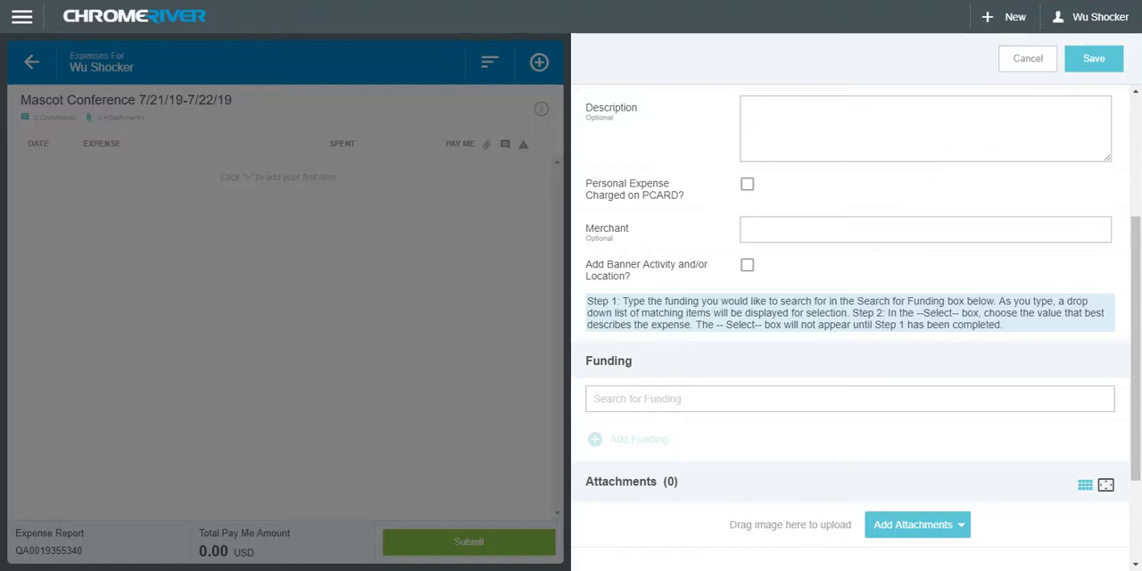
click(747, 265)
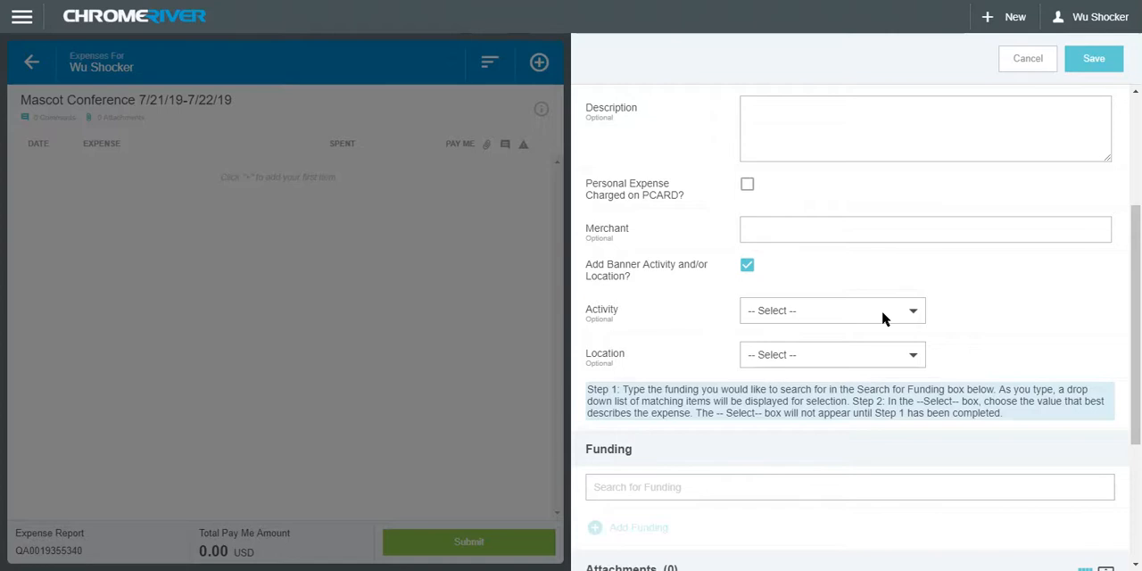
click(747, 267)
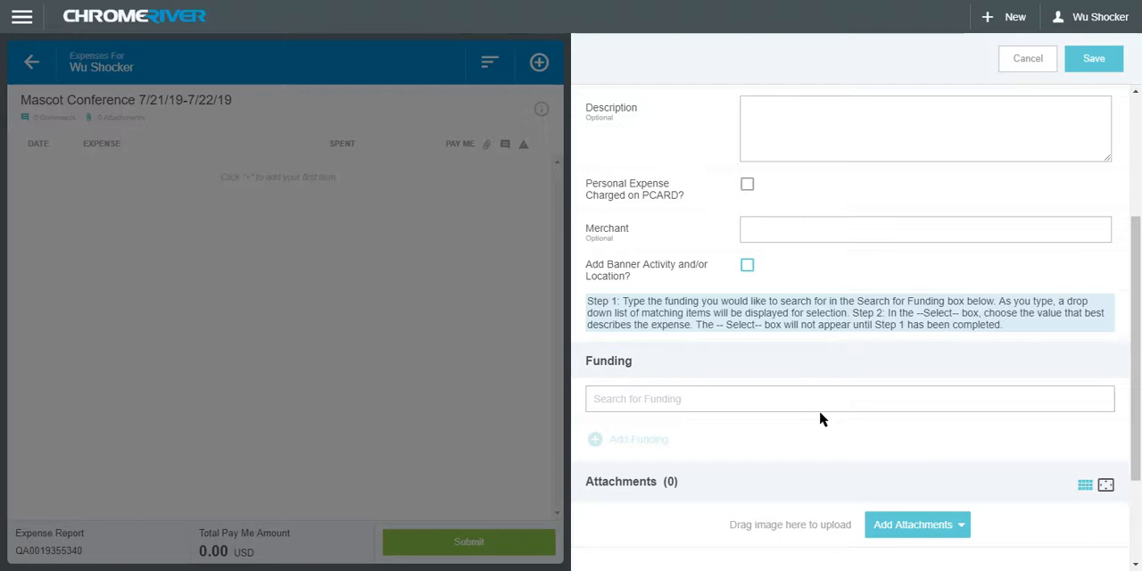
Fund the registration expense from D10252: RU Controller's Office under 101510: Financial Operations, categorized as 2661-Training / Conference Registration
click(754, 407)
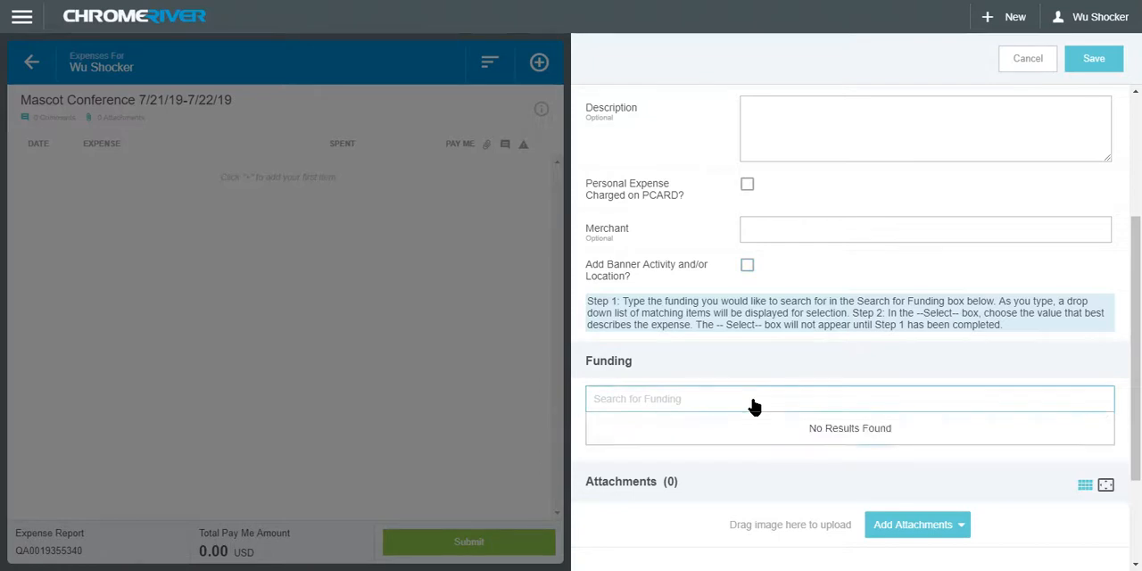
text(101510)
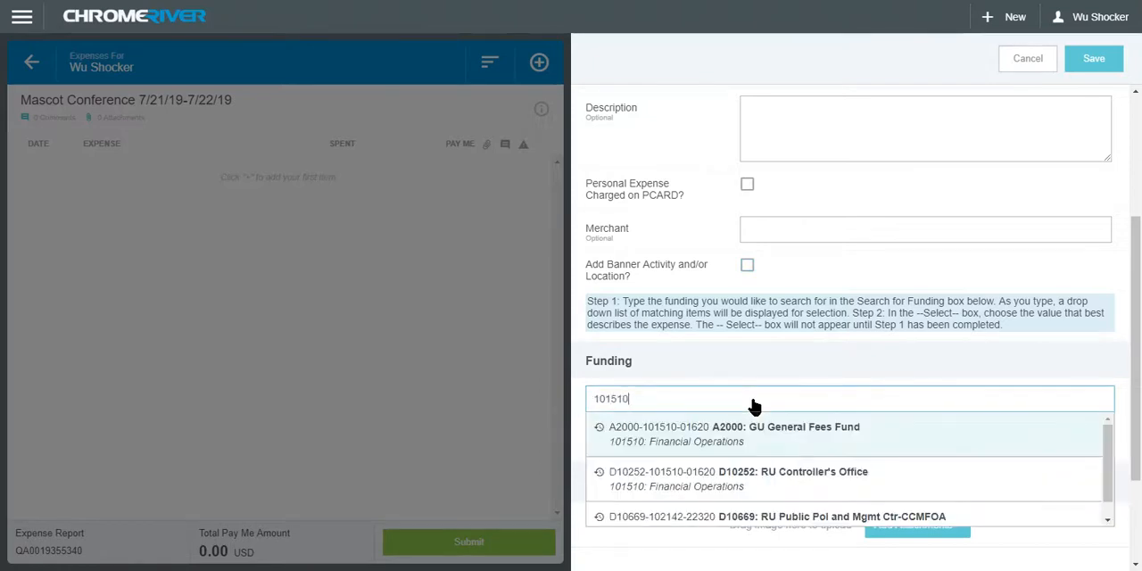
click(742, 480)
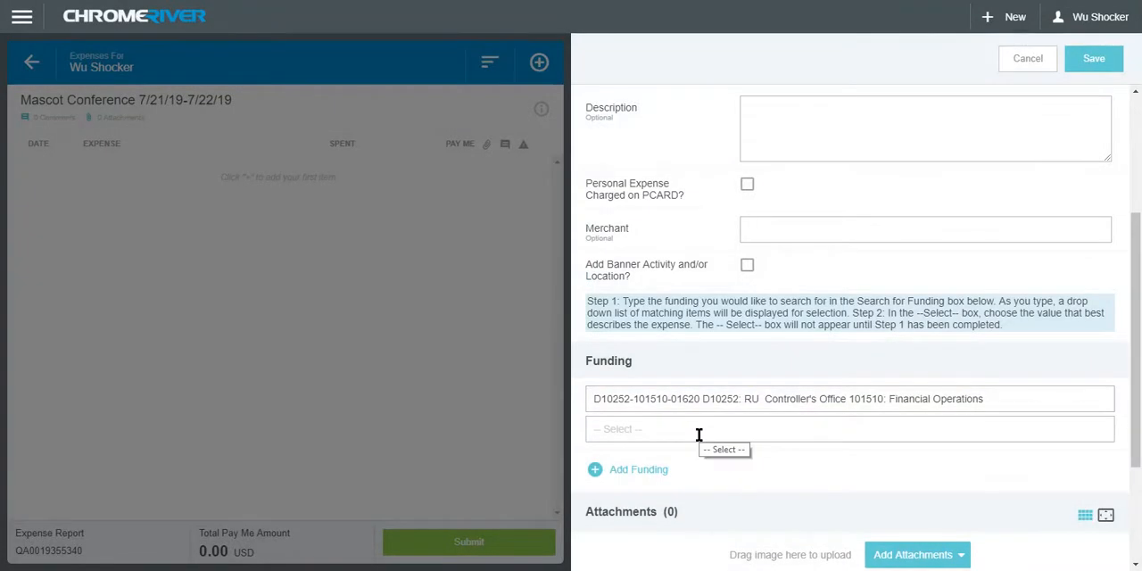
click(706, 432)
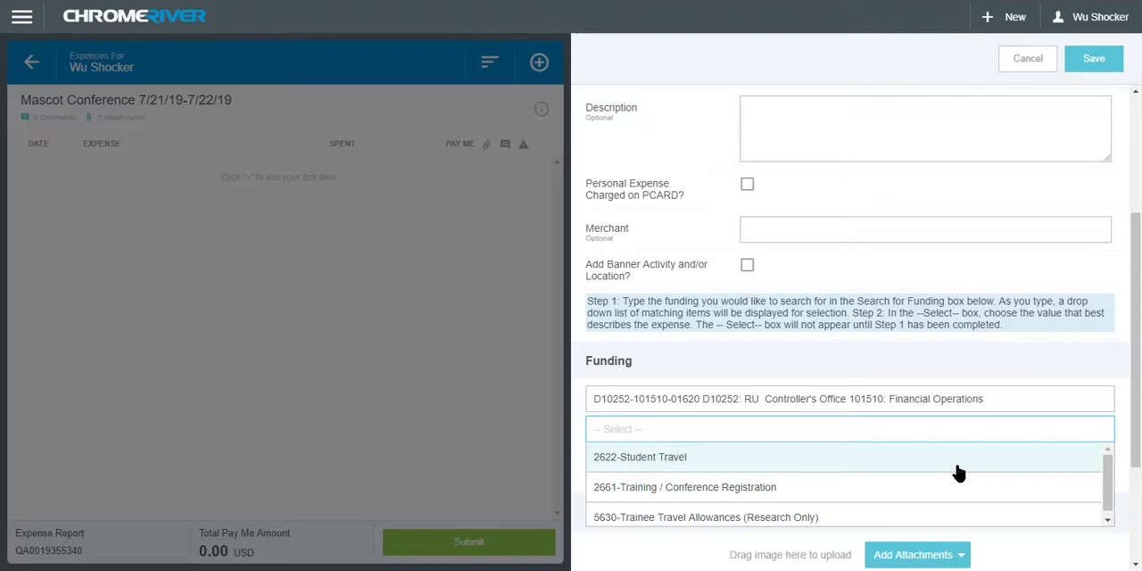
click(745, 487)
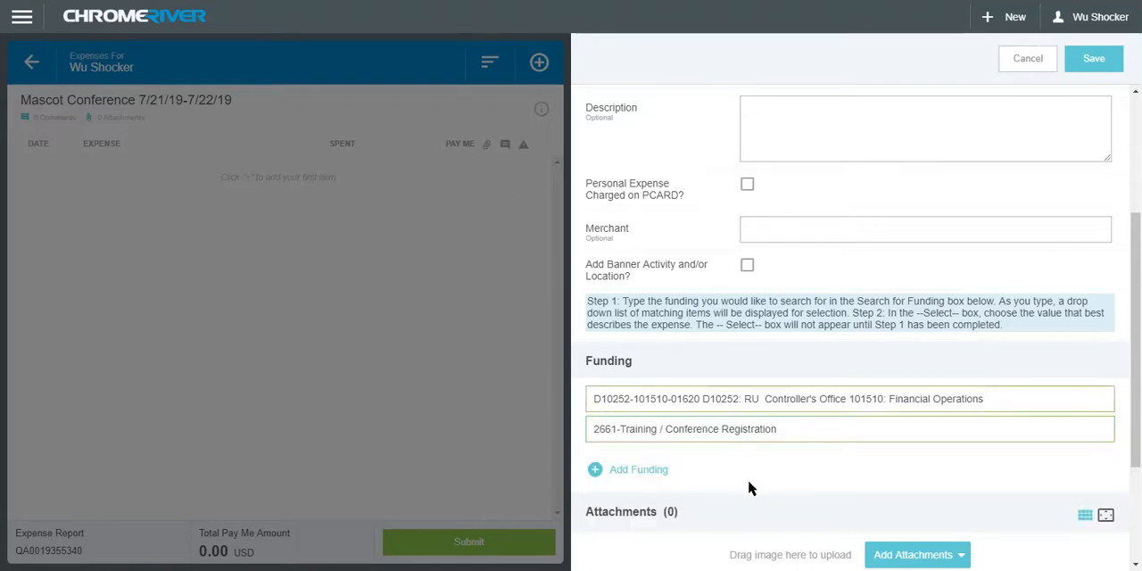
Upload the WU Registration 555.00 PDF from the Desktop as the registration expense's attachment and save the expense
scroll(1101, 459, down, 2)
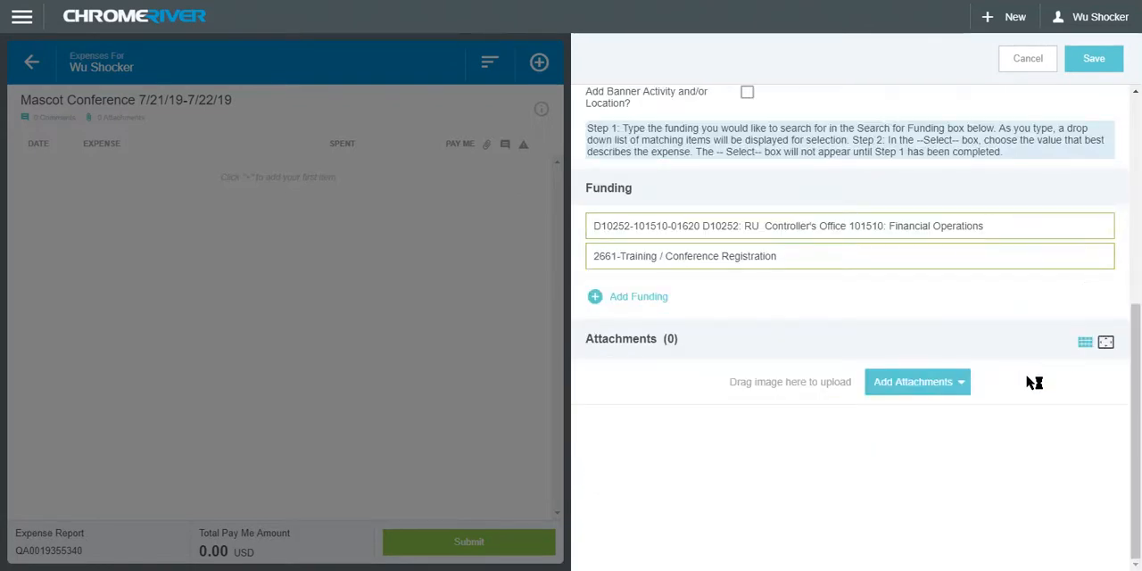
click(962, 390)
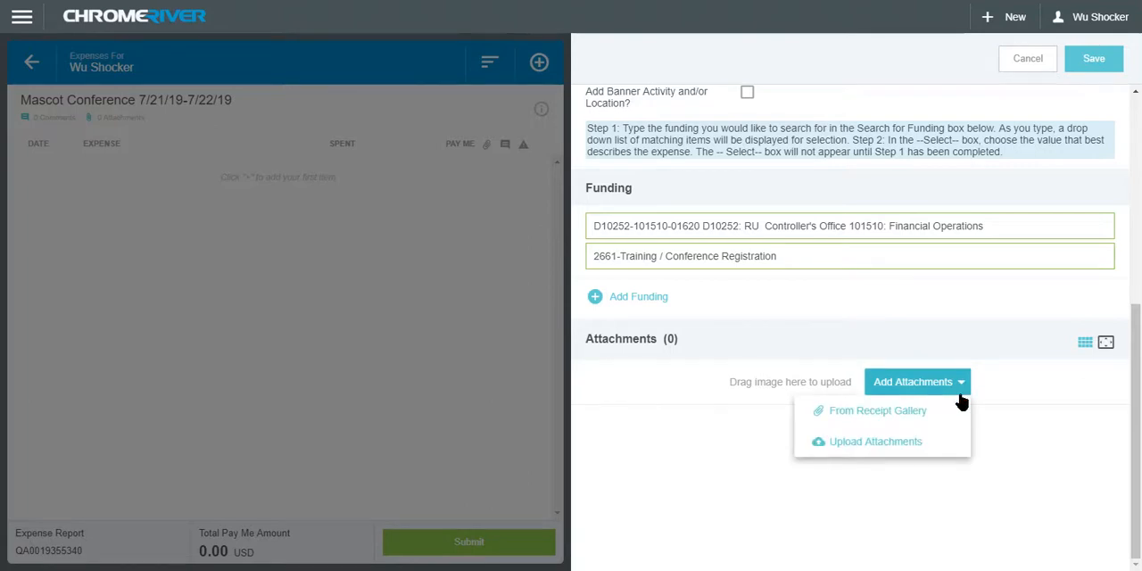
click(893, 453)
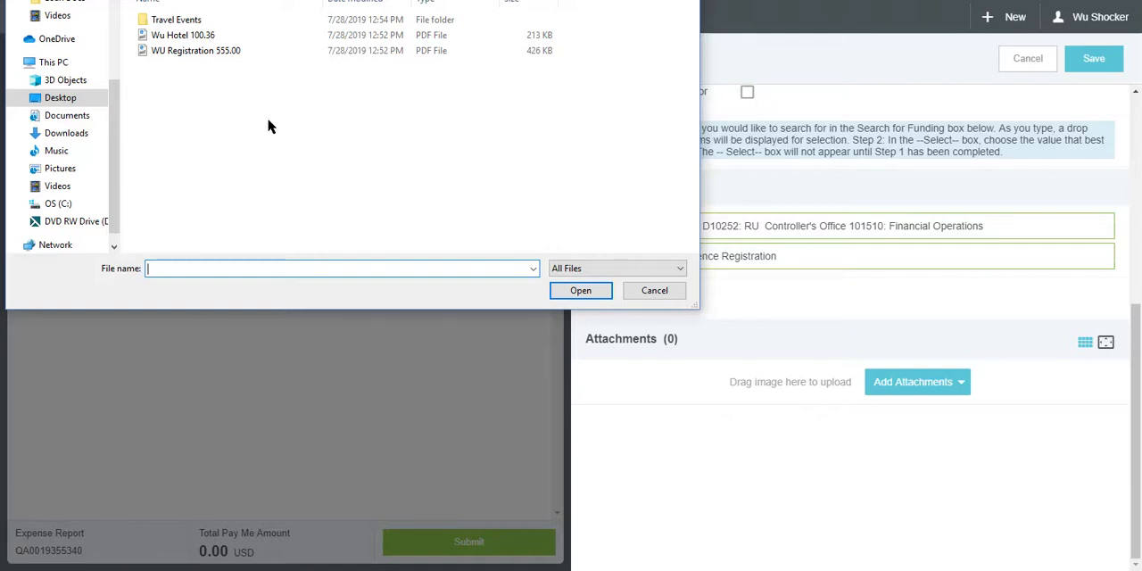
click(211, 51)
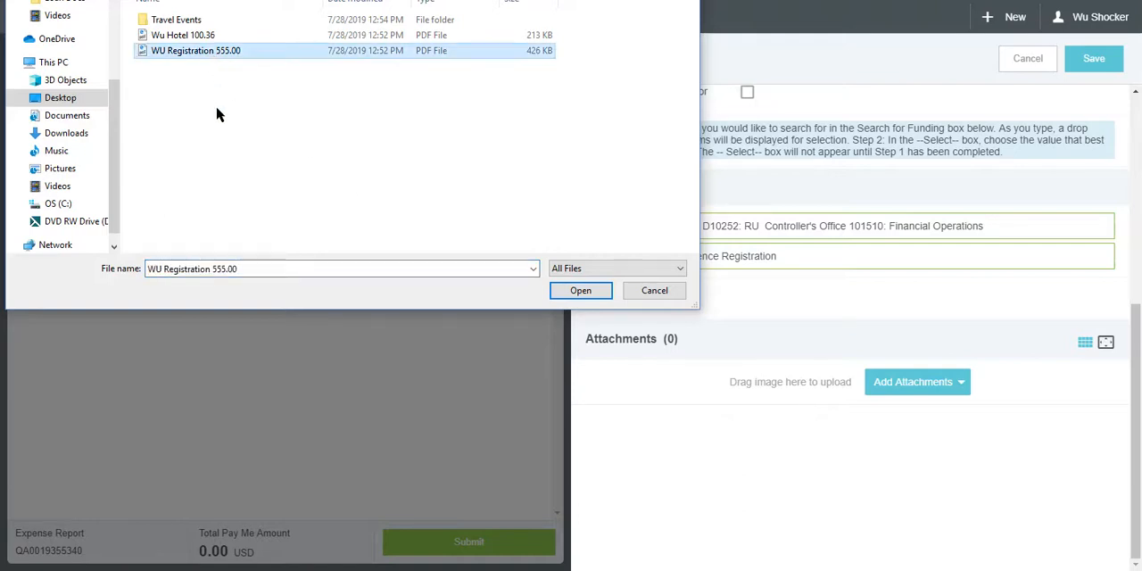
click(579, 291)
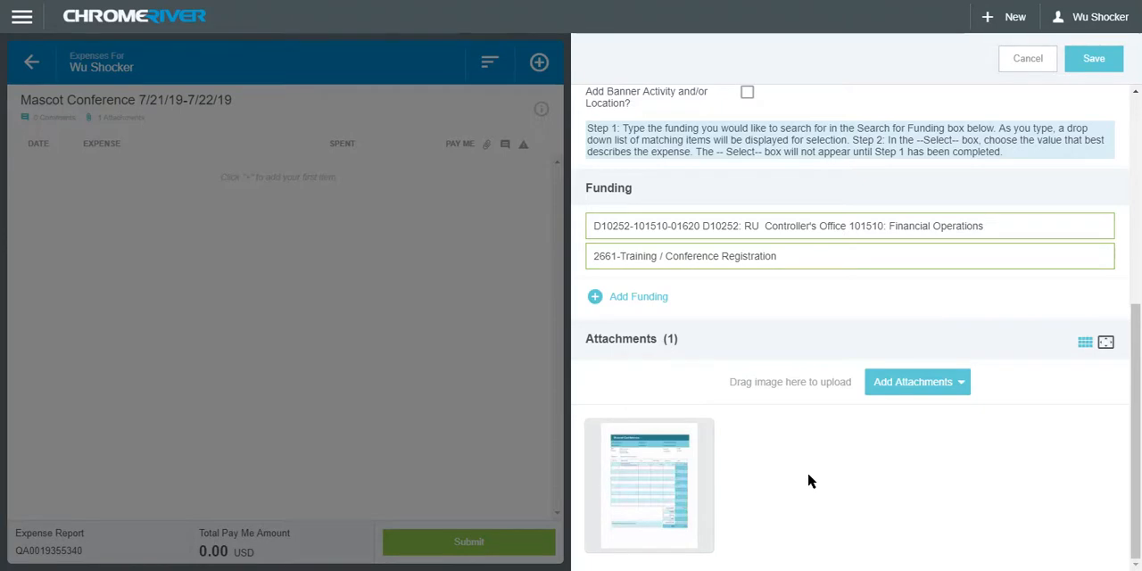
click(1112, 64)
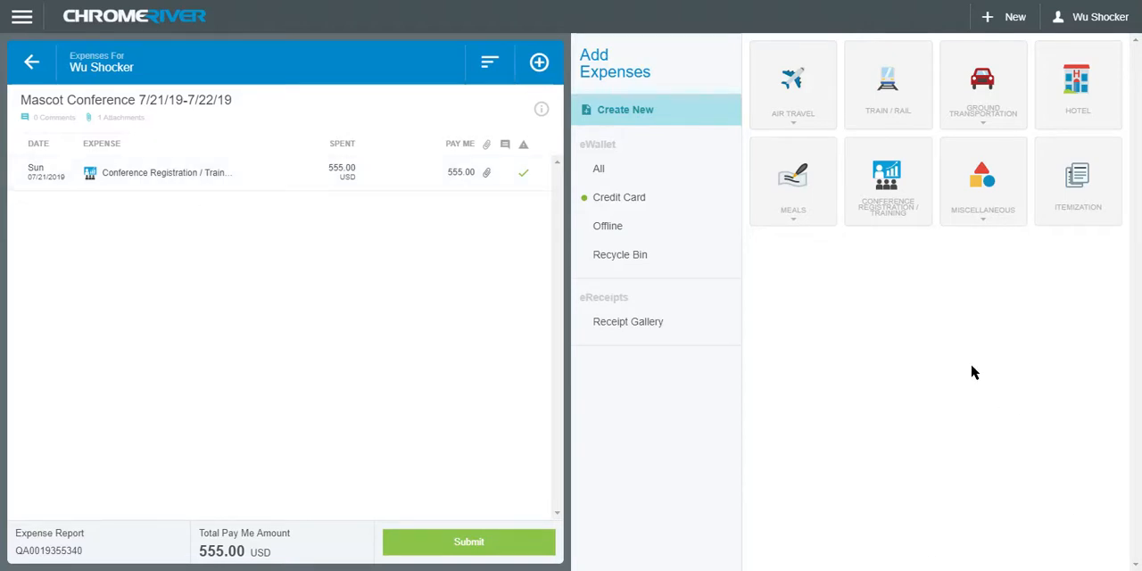
Start a new Mileage / Private Vehicle expense under ground transportation and open its mileage calculator
click(1001, 108)
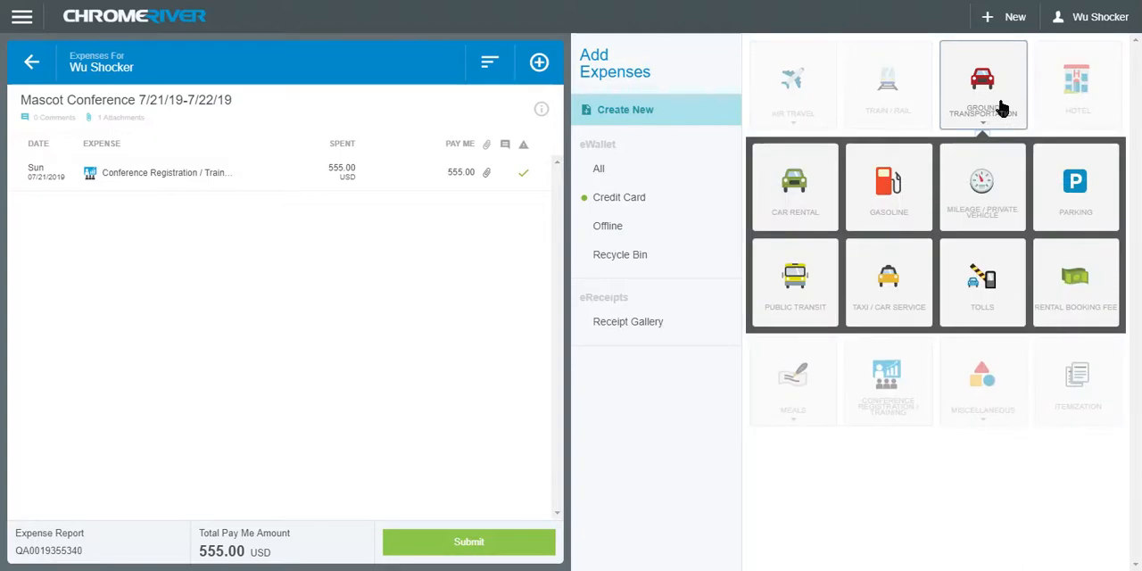
click(1014, 195)
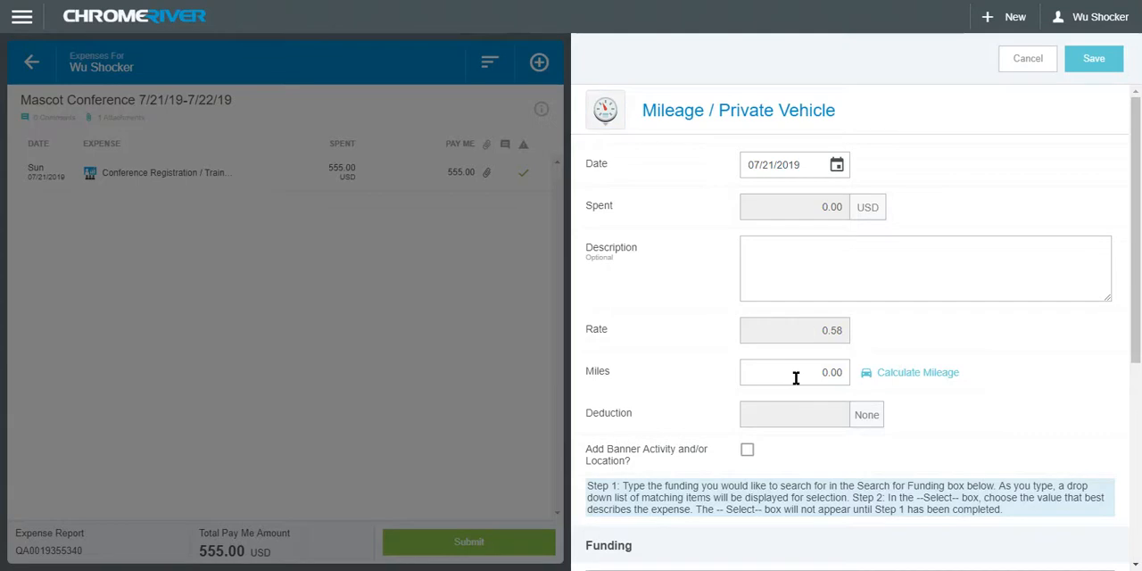
click(935, 375)
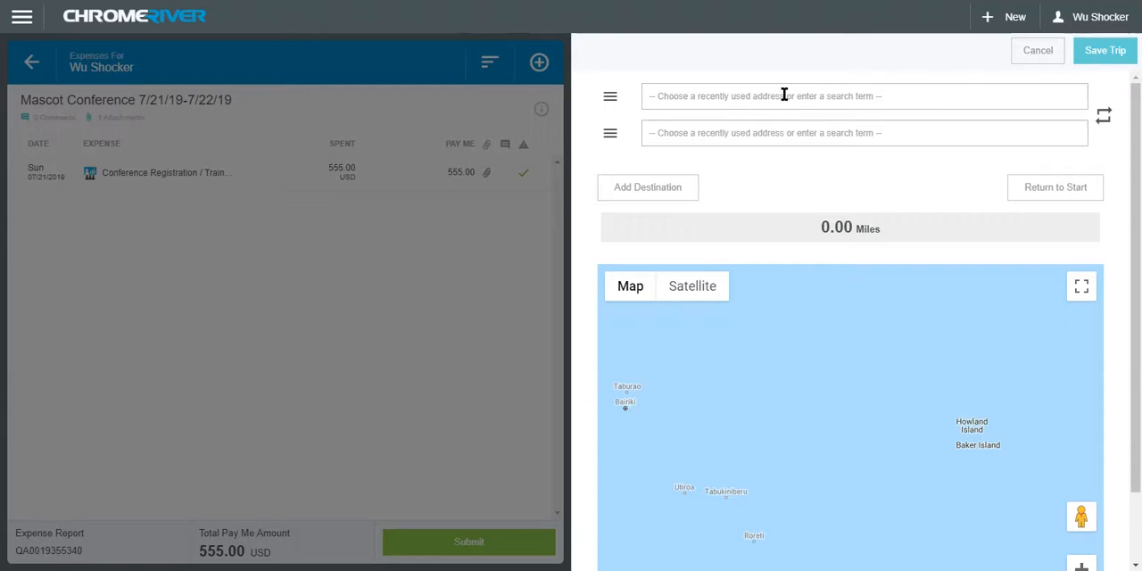
Set the trip's starting point to the street address in Wichita, KS
click(901, 89)
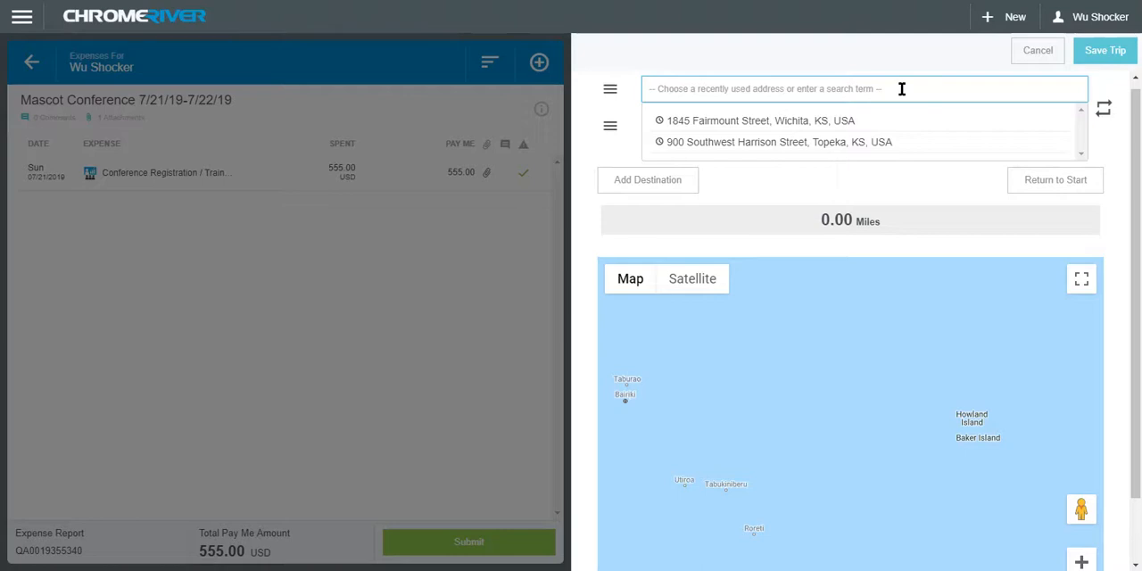
text(1845 f)
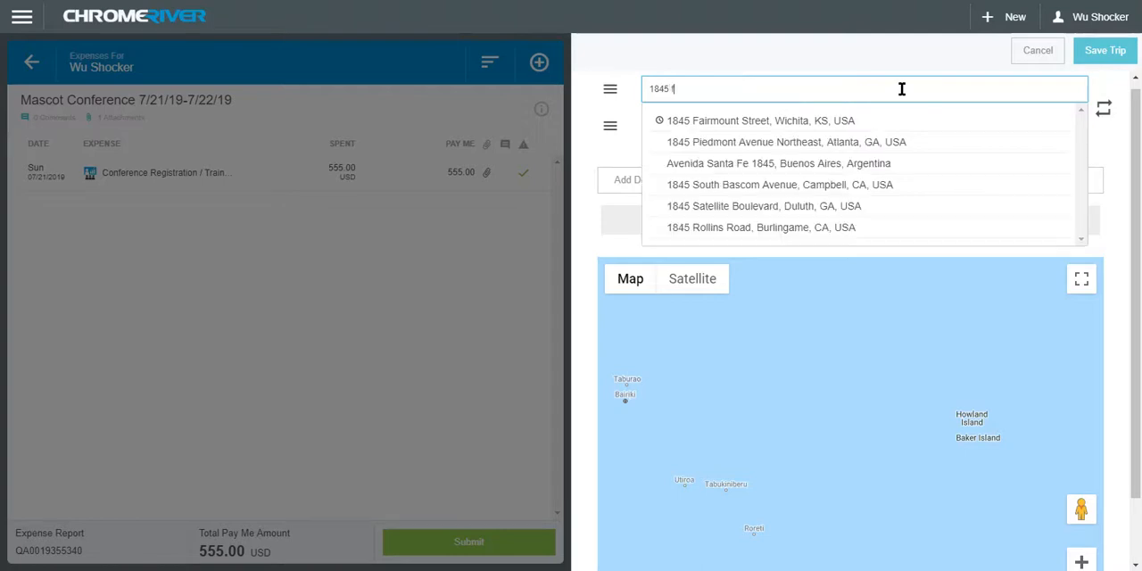
text(air)
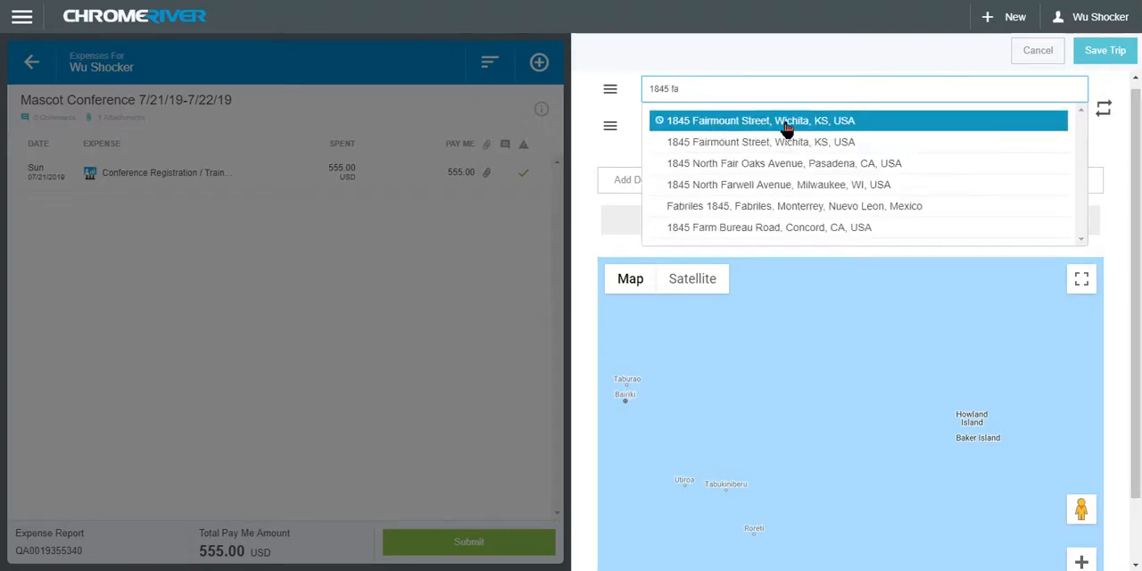
click(785, 122)
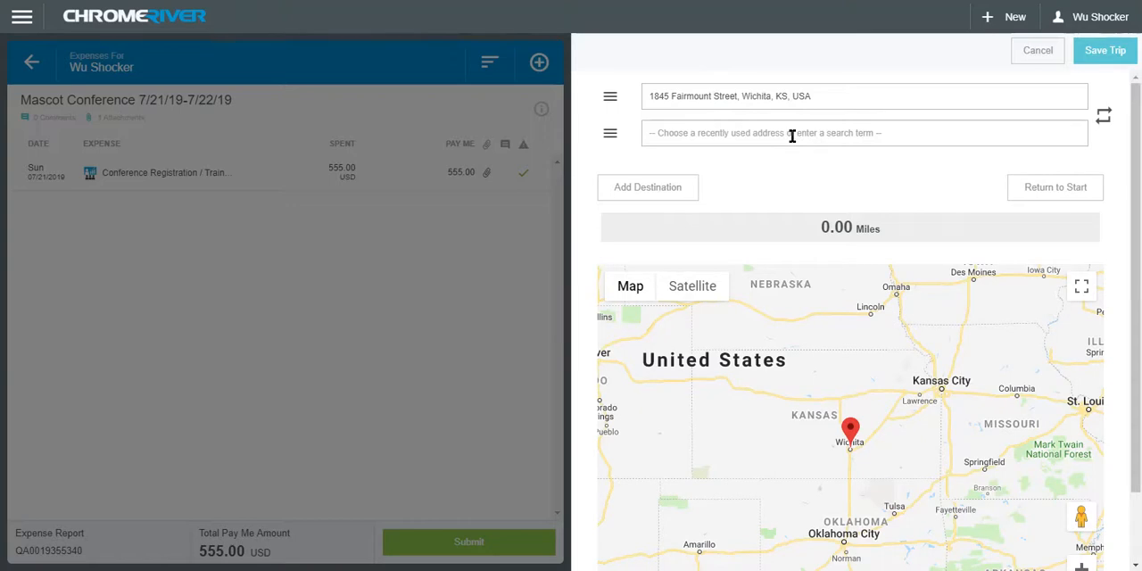
Set the trip's destination to the Southwest street address in Topeka, KS, add the return to the start, and save the trip
click(792, 135)
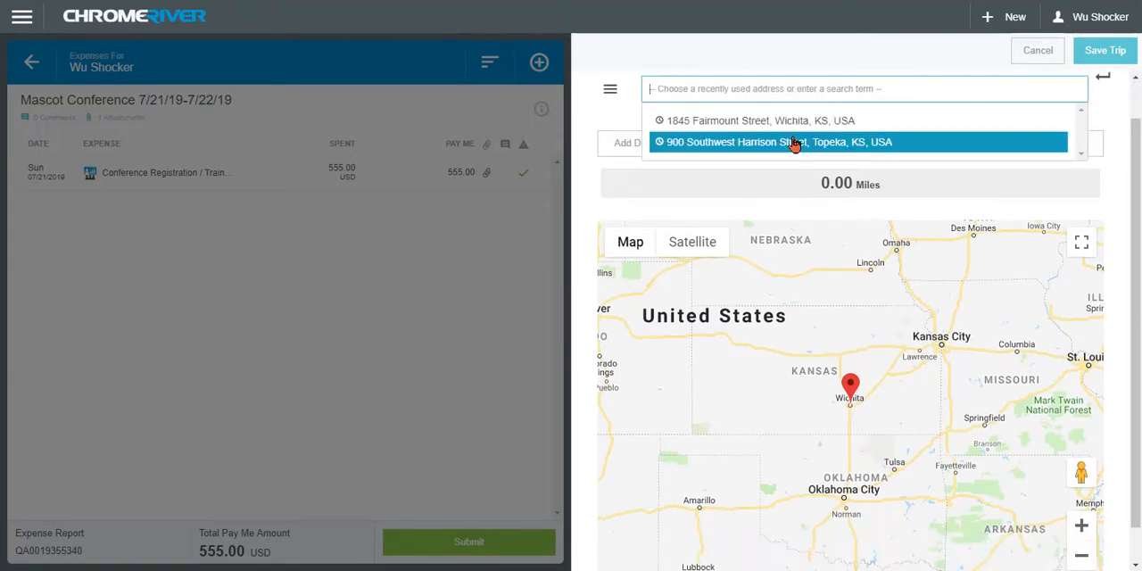
text(900 )
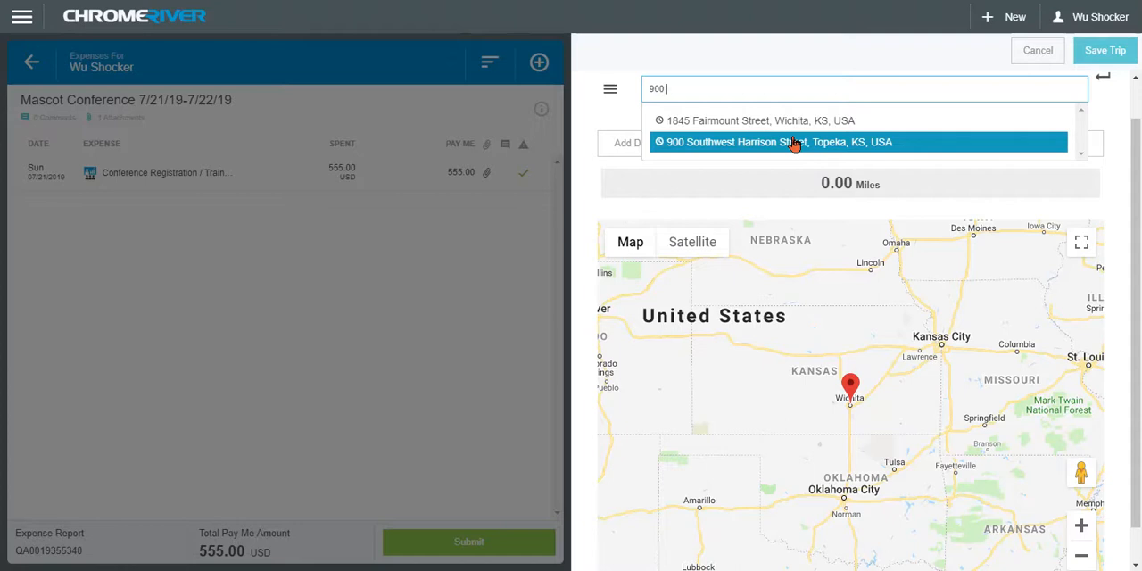
text(sw harrison)
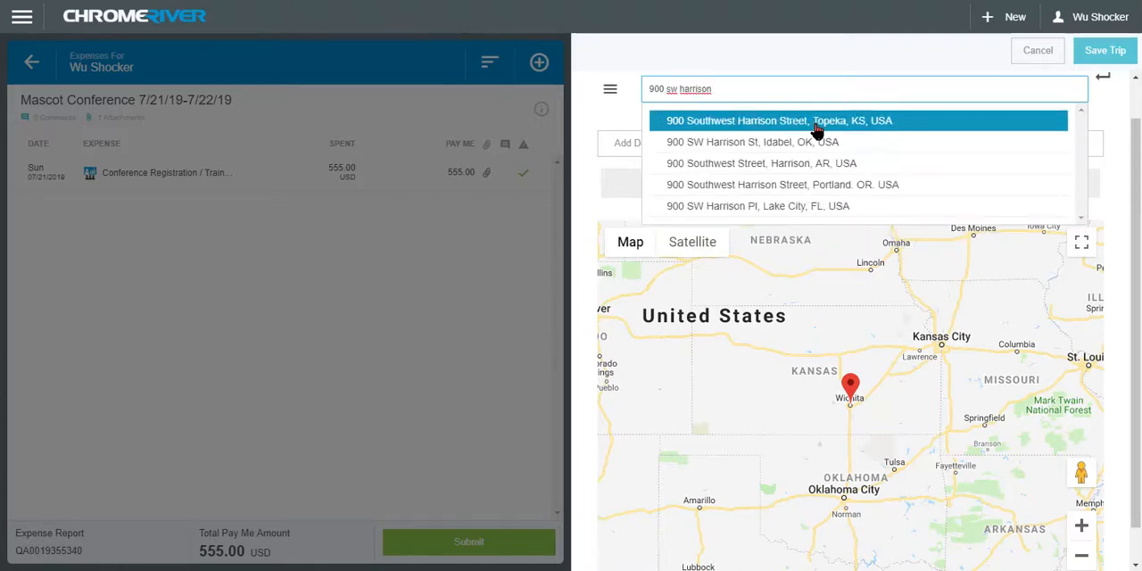
click(810, 121)
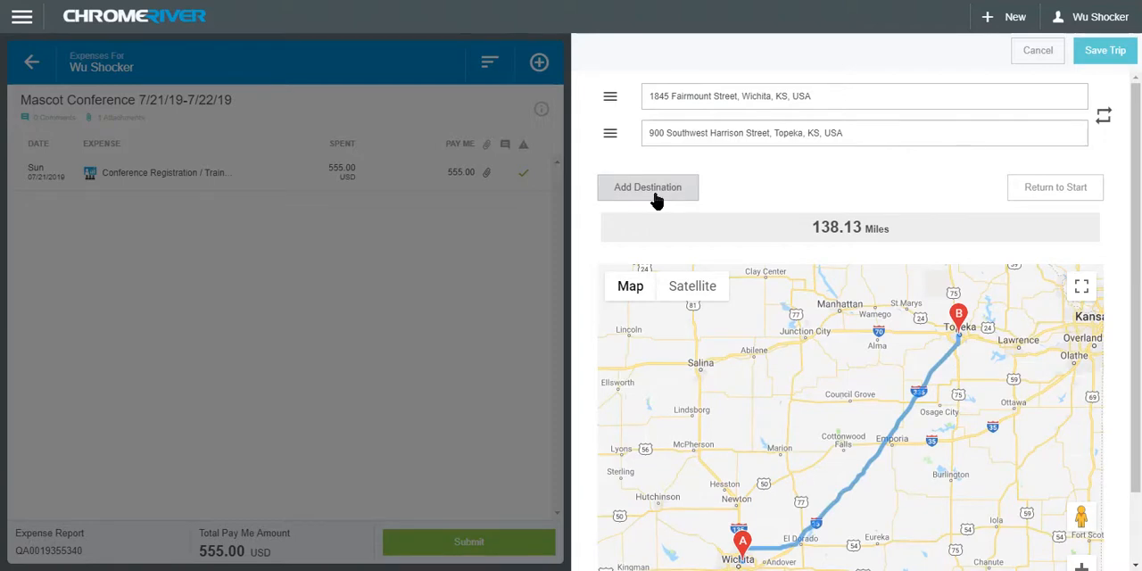
click(1093, 193)
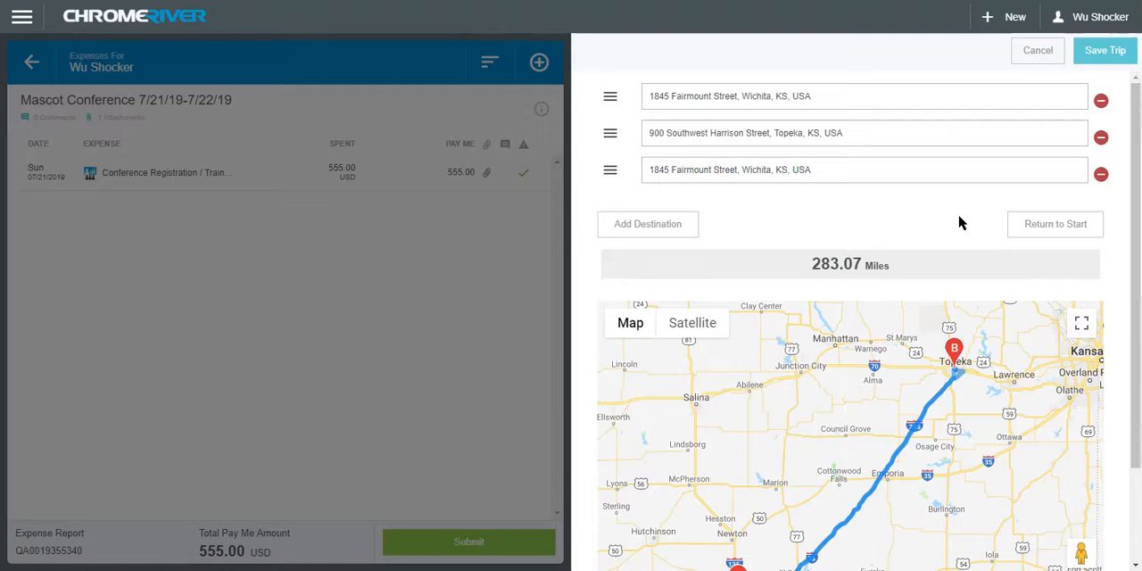
click(1106, 53)
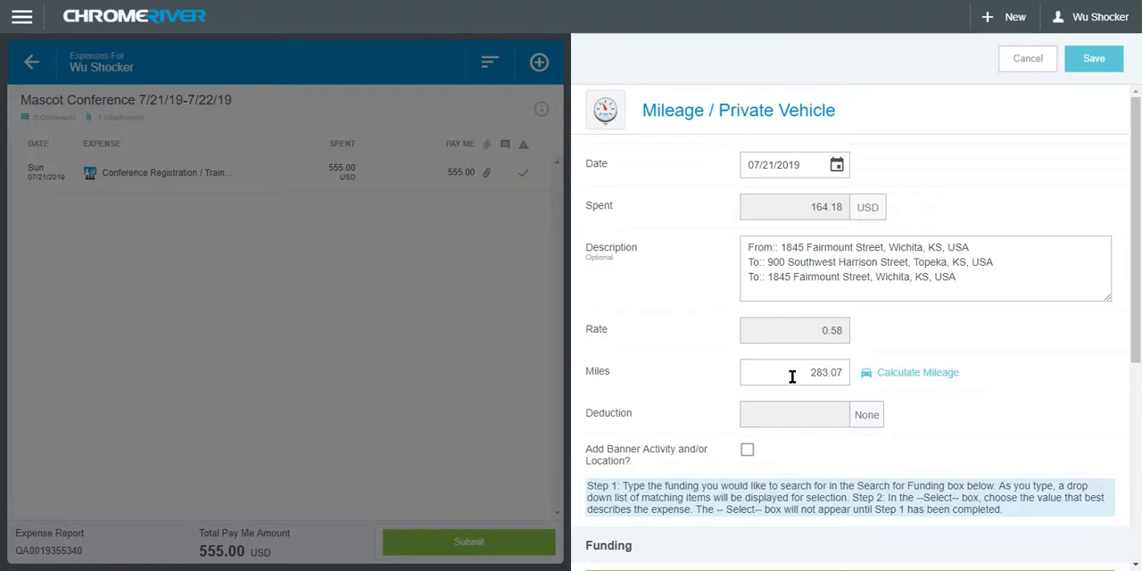
Replace the mileage expense's funding with A2000: GU General Fees Fund under 101510: Financial Operations
scroll(1061, 356, down, 2)
scroll(1061, 365, down, 1)
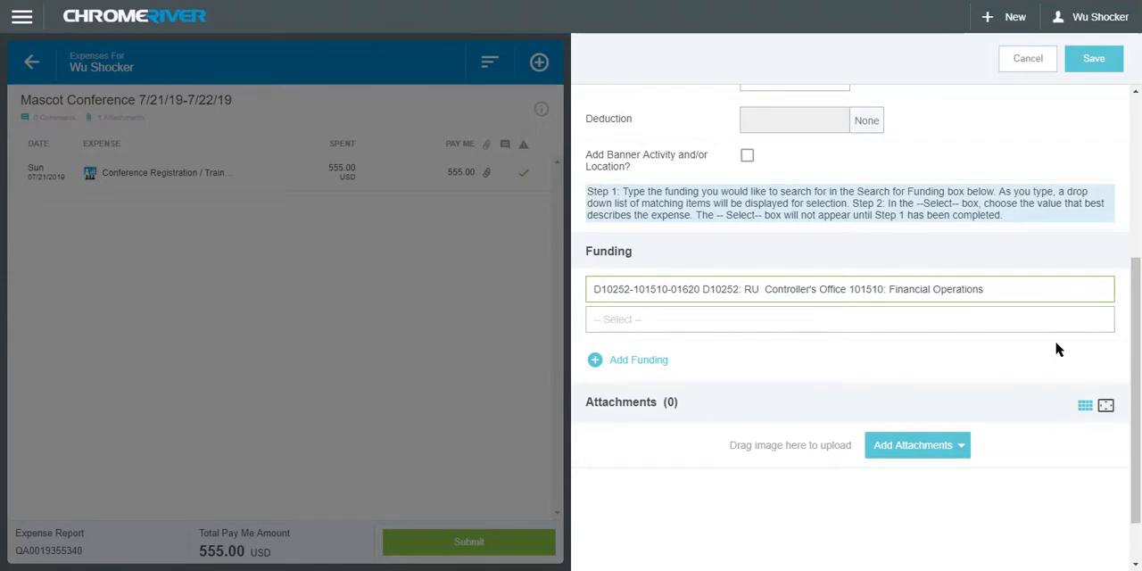
click(996, 290)
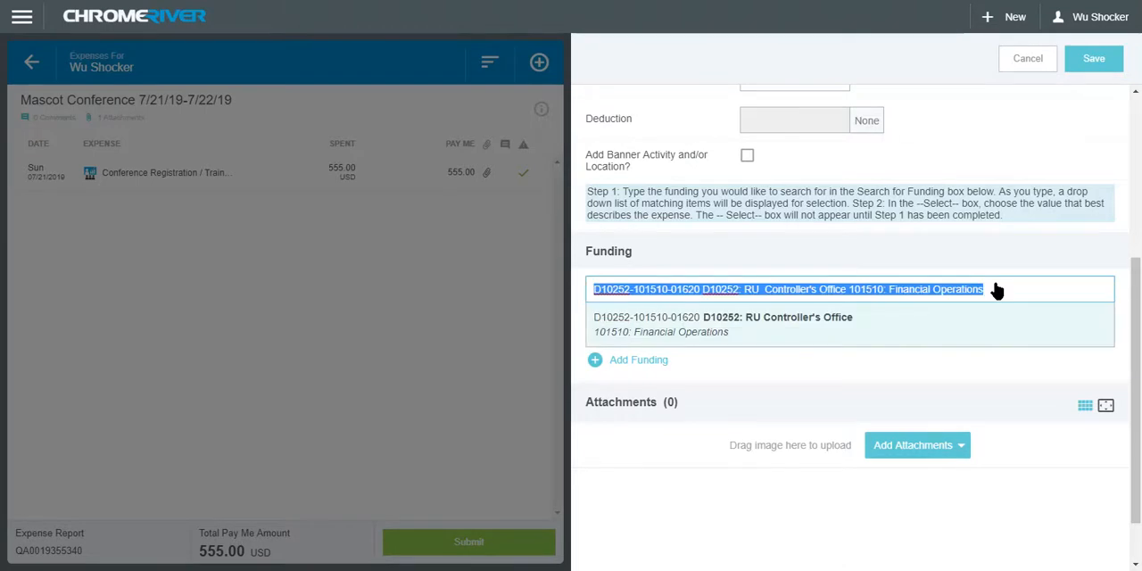
key(BackSpace)
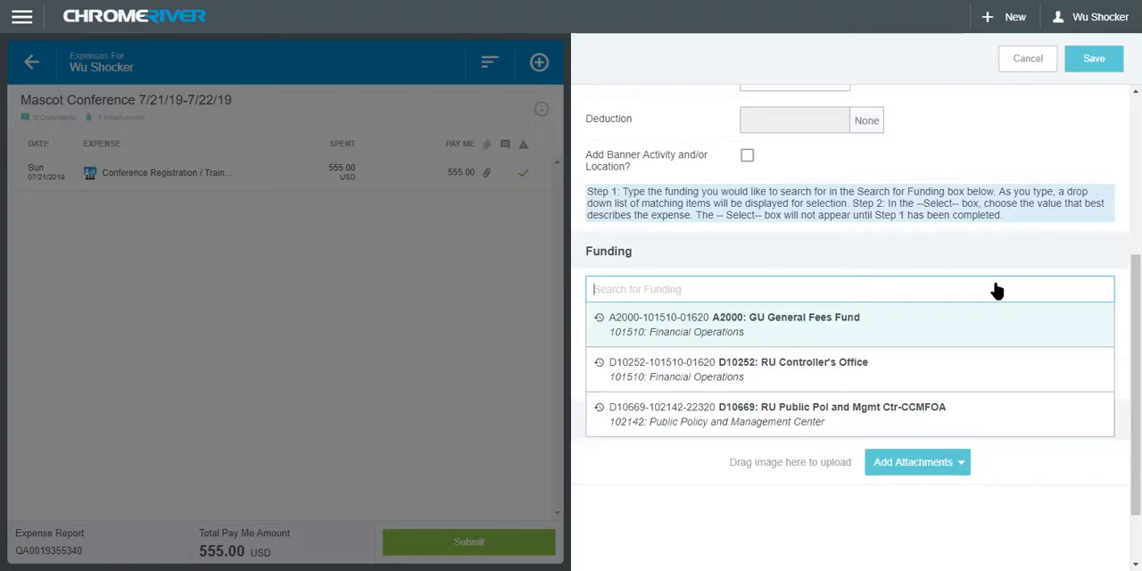
text(101510)
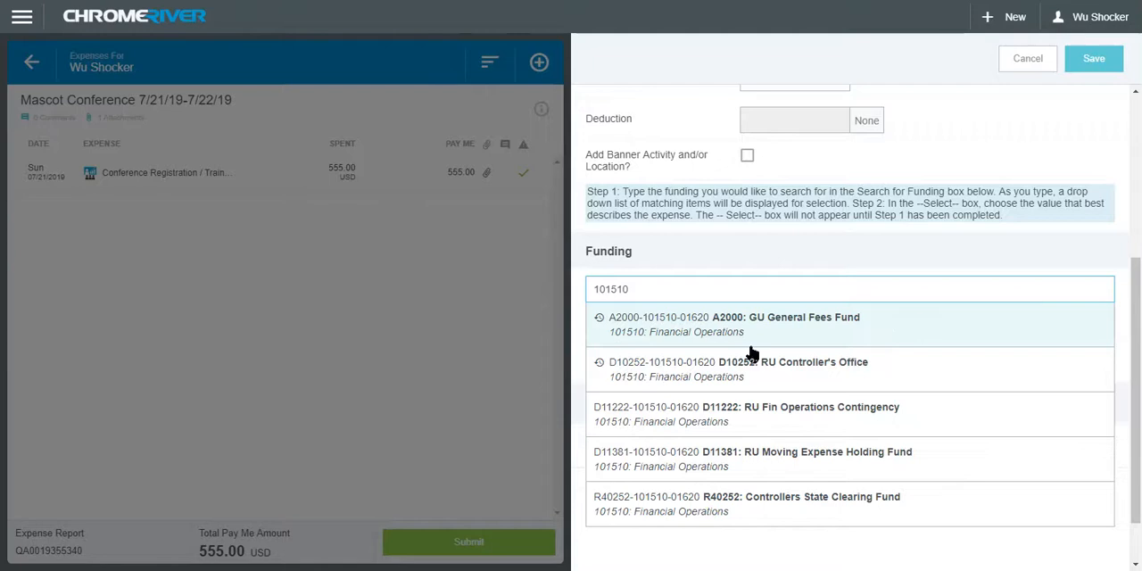
click(760, 330)
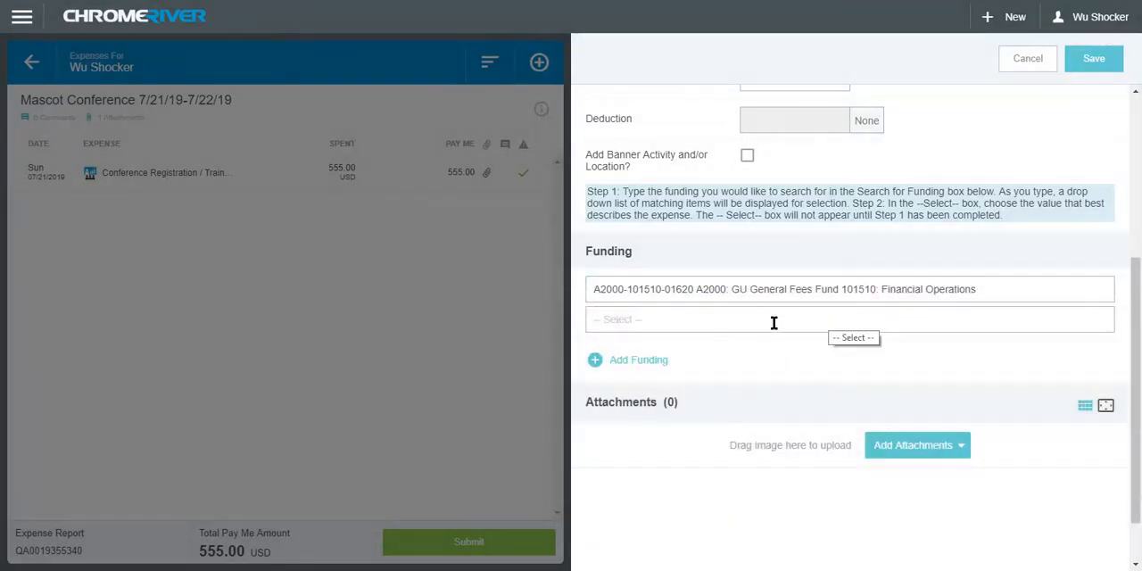
Categorize the mileage expense's funding as 2511-Employee In-State Mileage and save the expense
click(763, 323)
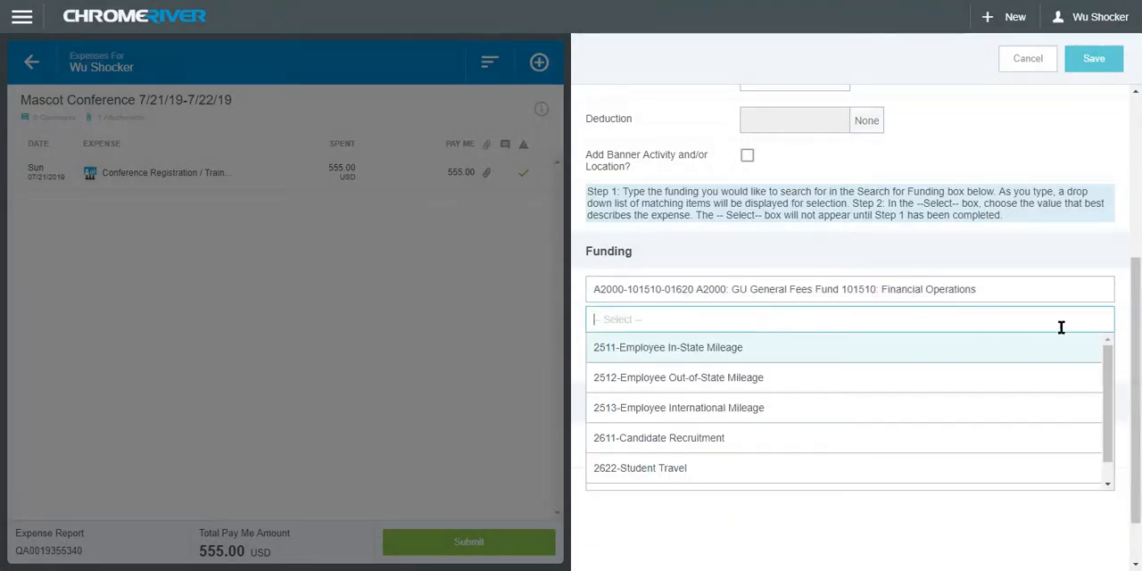
click(774, 348)
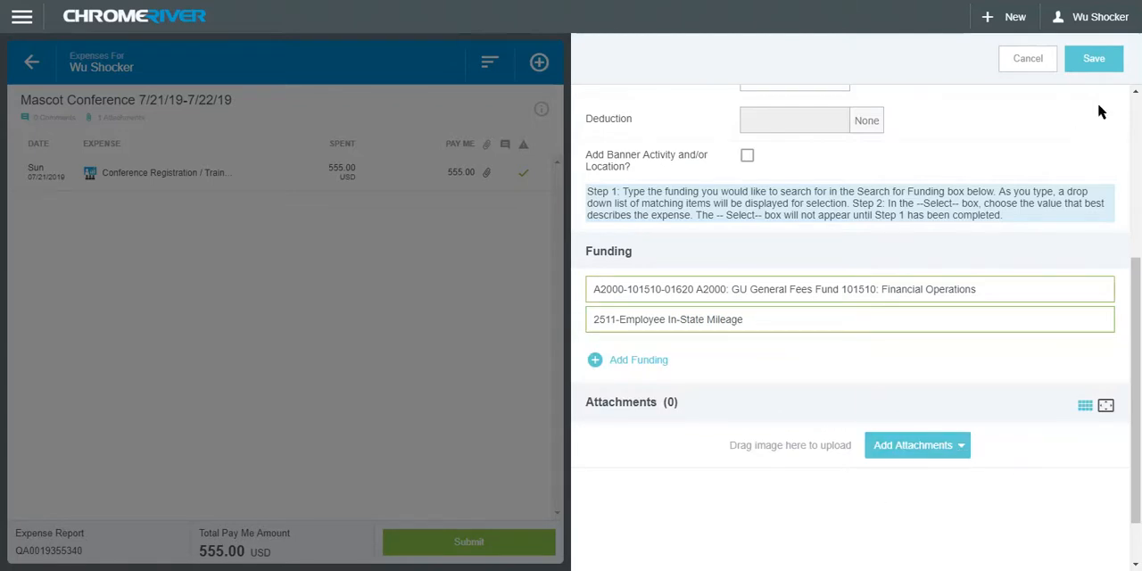
click(1094, 59)
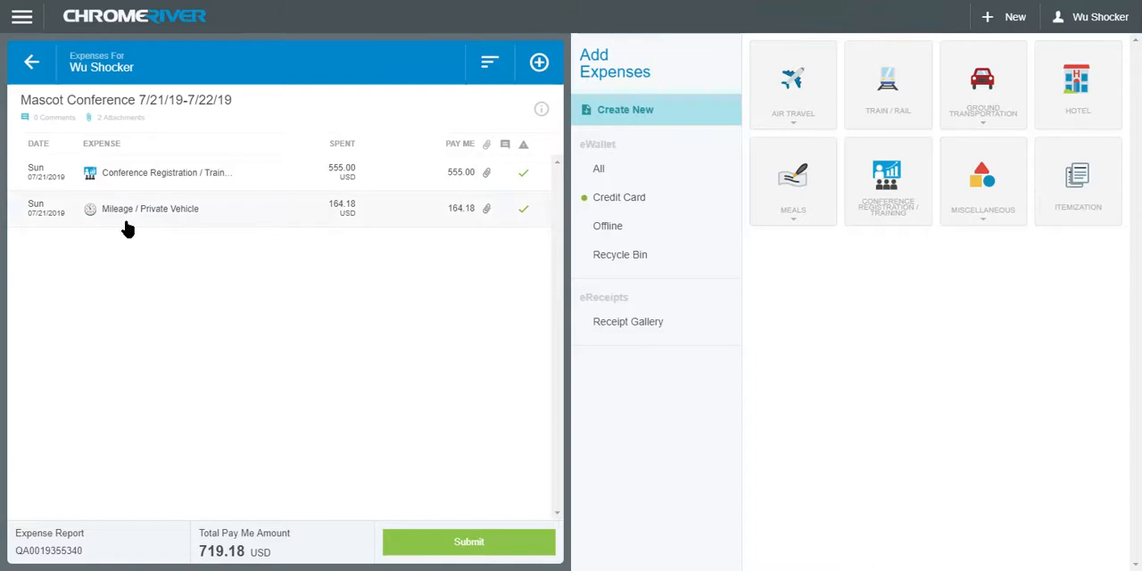
Open the saved Mileage / Private Vehicle expense and view its attached route map
click(183, 214)
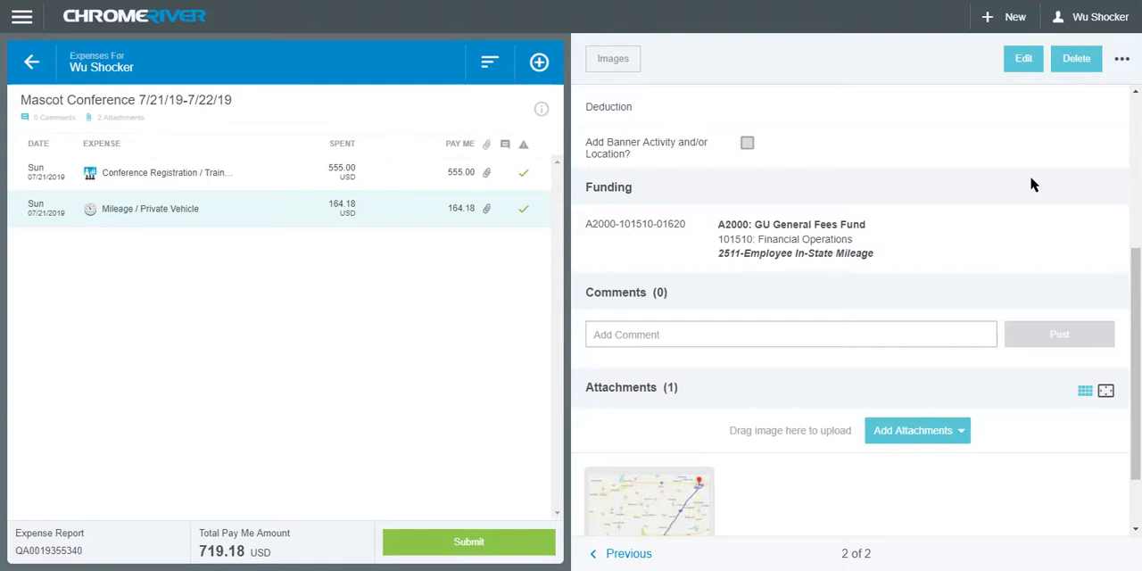
scroll(982, 294, down, 2)
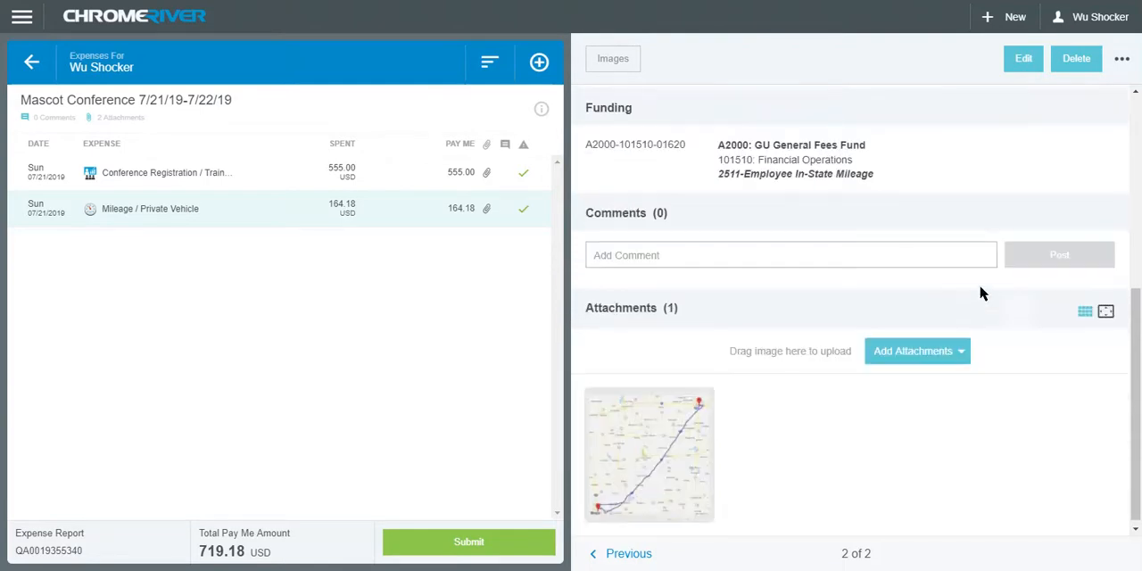
click(663, 466)
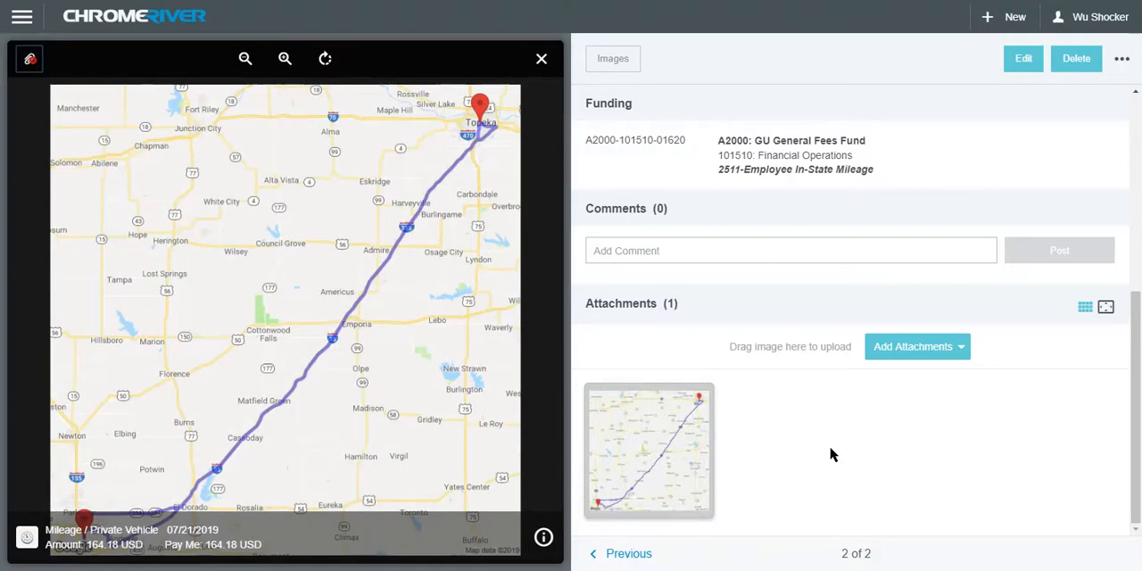
Close the route map and add a Hotel expense dated 07/22/2019 with 100.36 USD spent
click(540, 60)
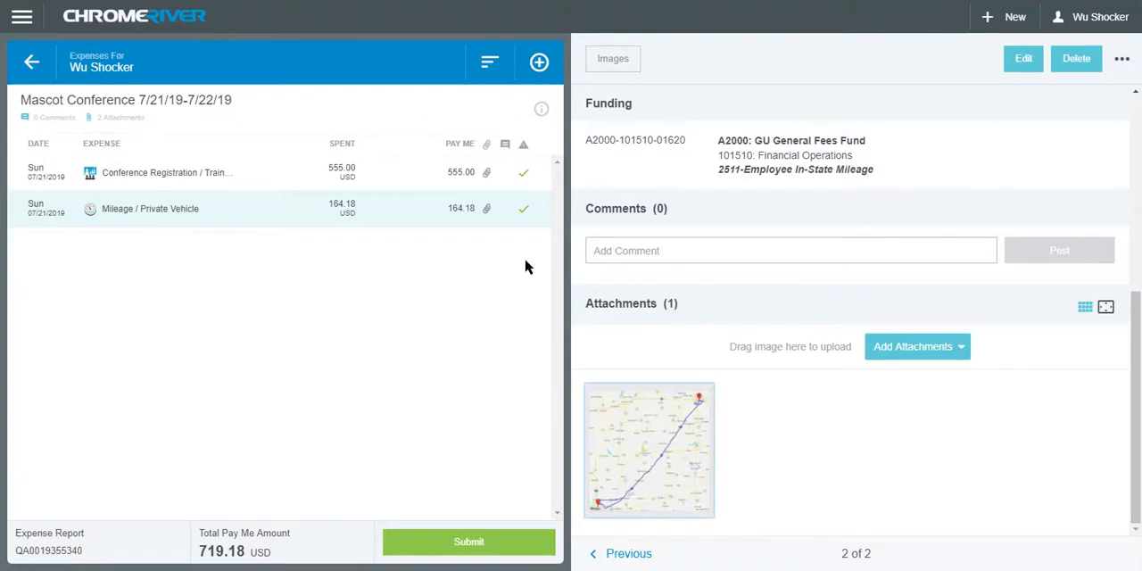
click(537, 68)
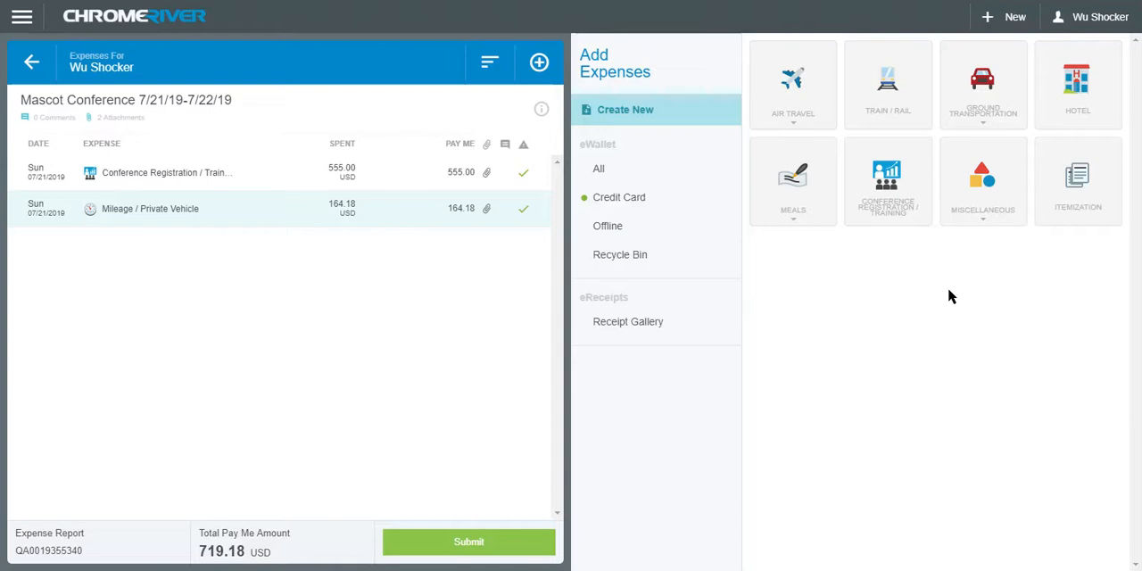
click(1077, 115)
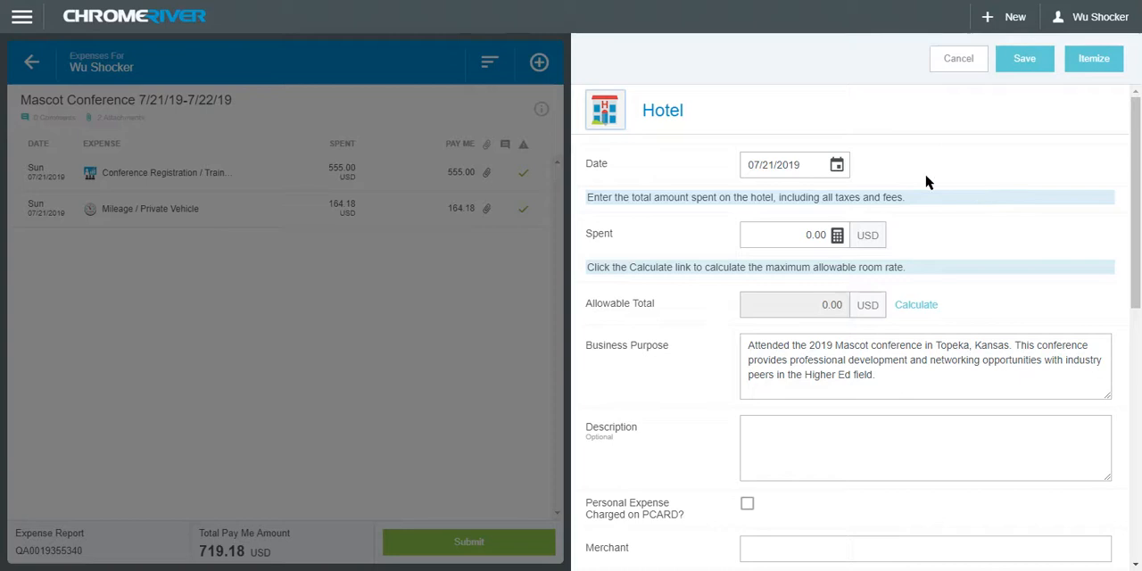
click(836, 165)
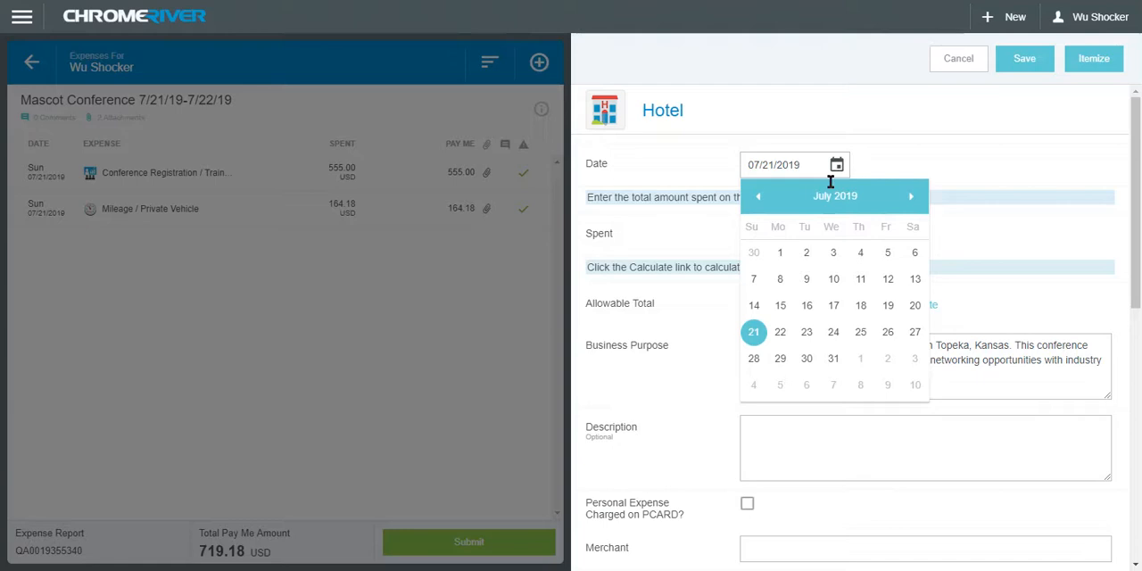
click(781, 335)
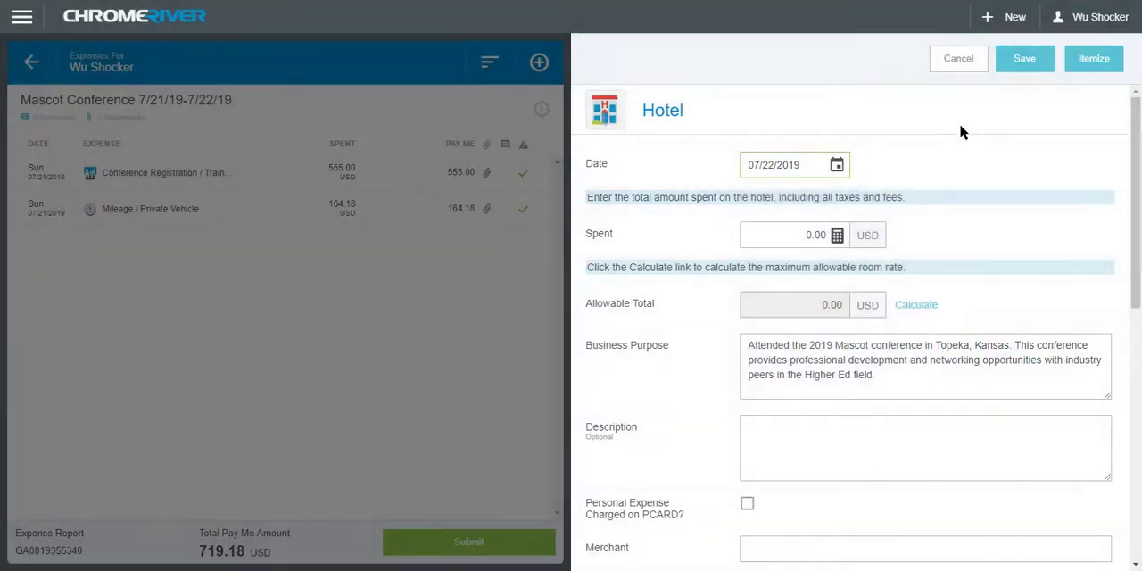
click(804, 237)
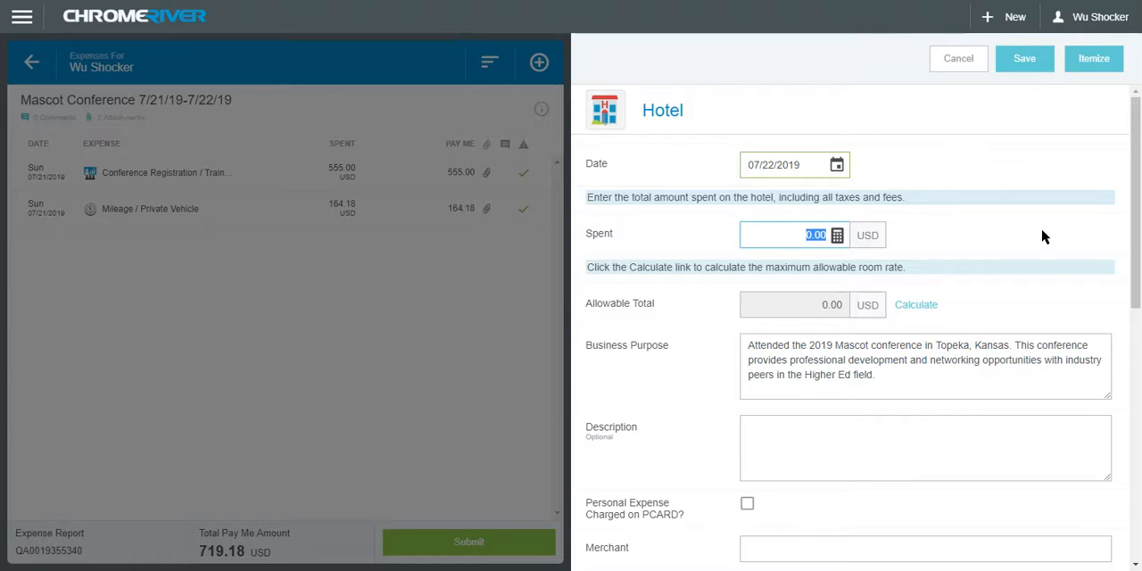
text(100)
Start the hotel's allowable total calculation with departure date 07/21/2019 and end date 07/22/2019
click(922, 307)
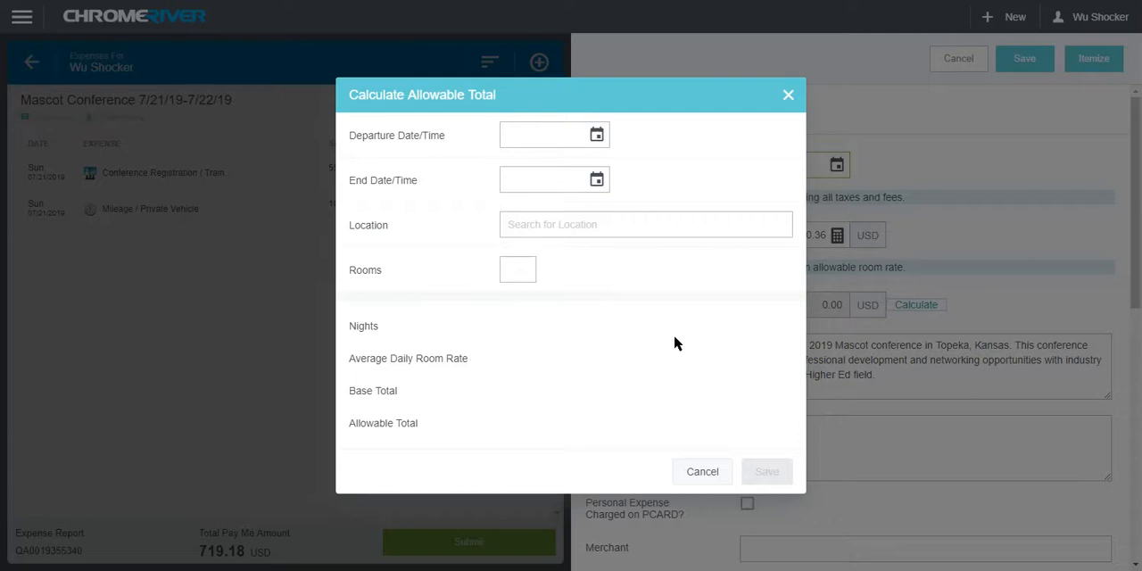
click(596, 133)
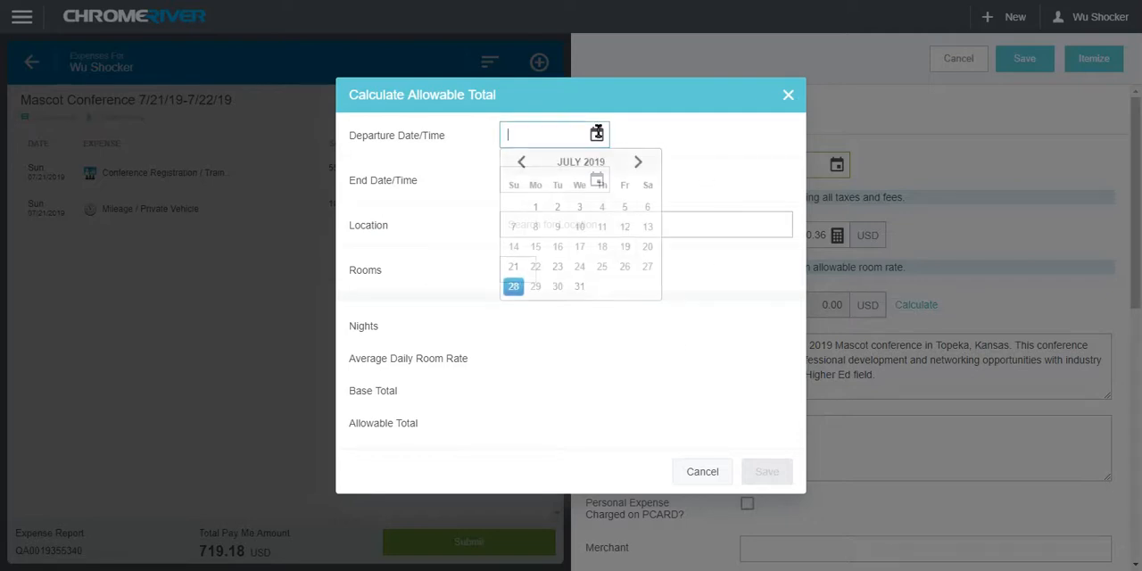
click(514, 269)
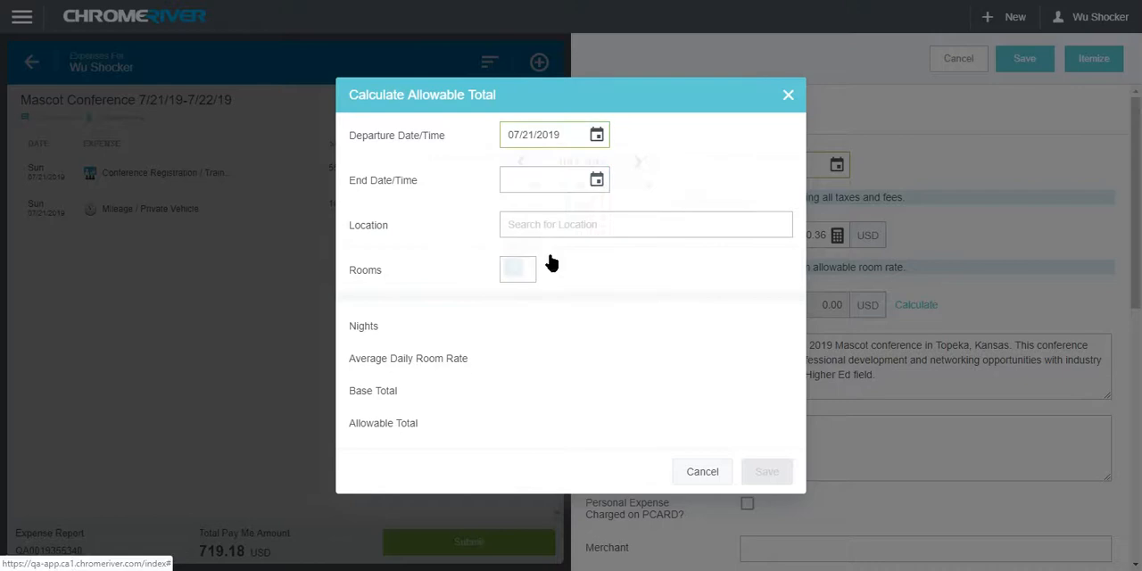
click(598, 181)
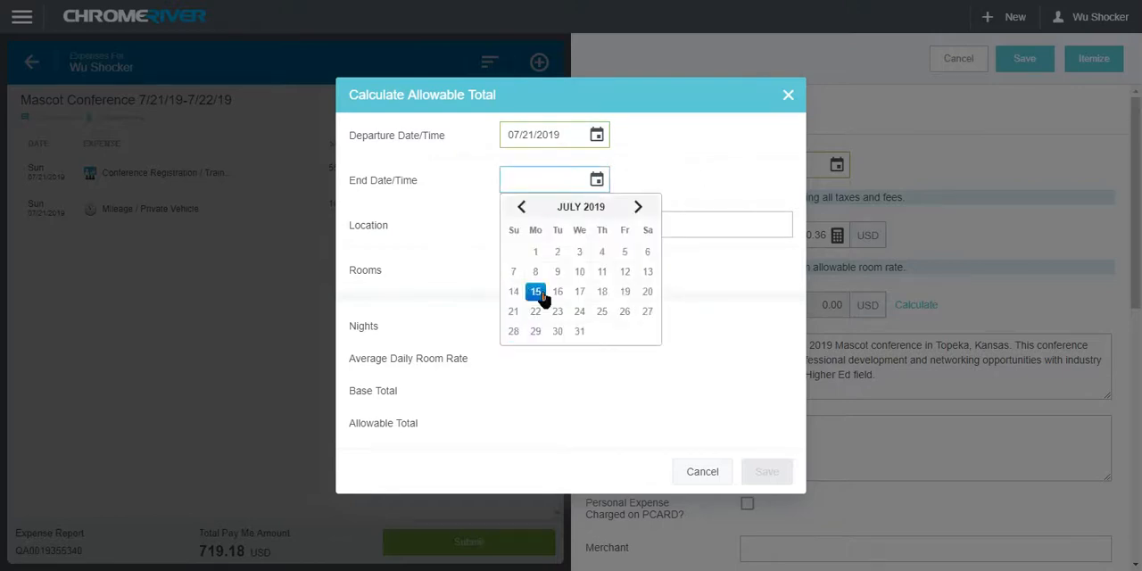
click(536, 311)
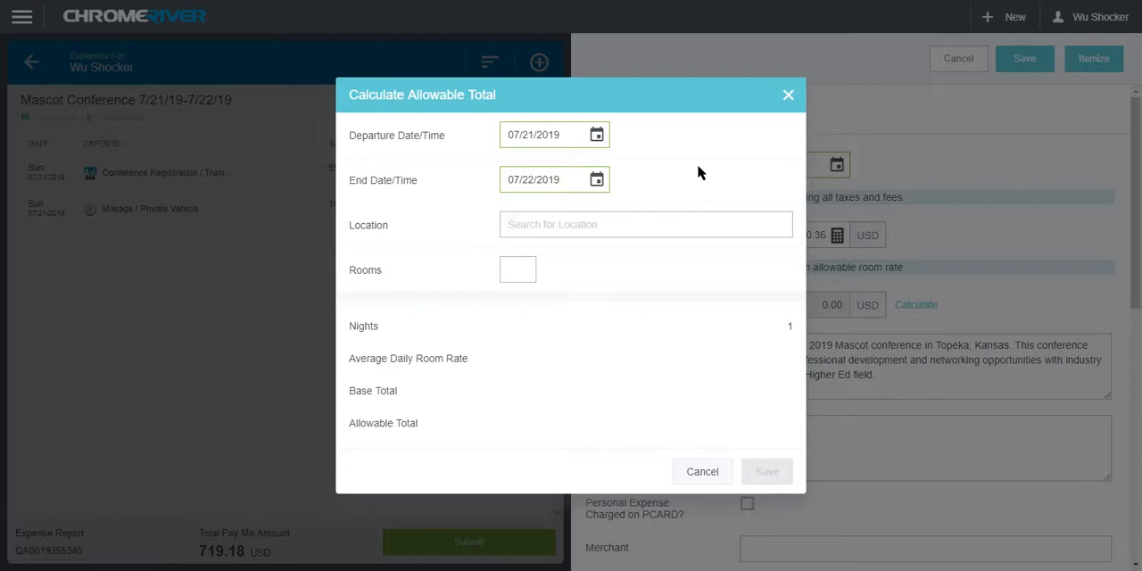
Set the calculation's location to Topeka-Shawnee County, Kansas (KS), United States with 1 room, and save the allowable total
click(563, 224)
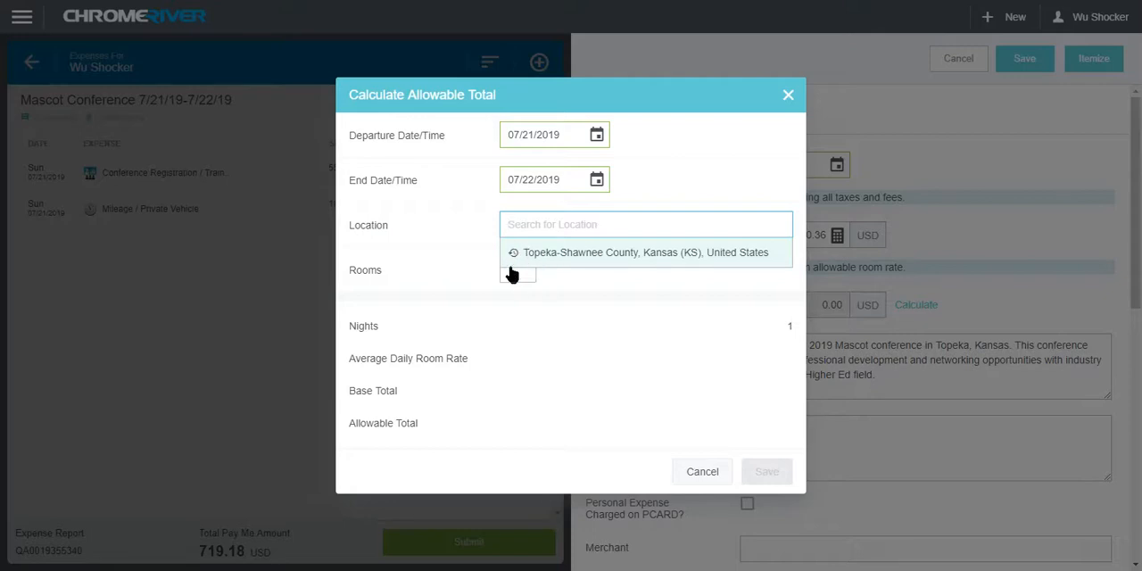
click(606, 257)
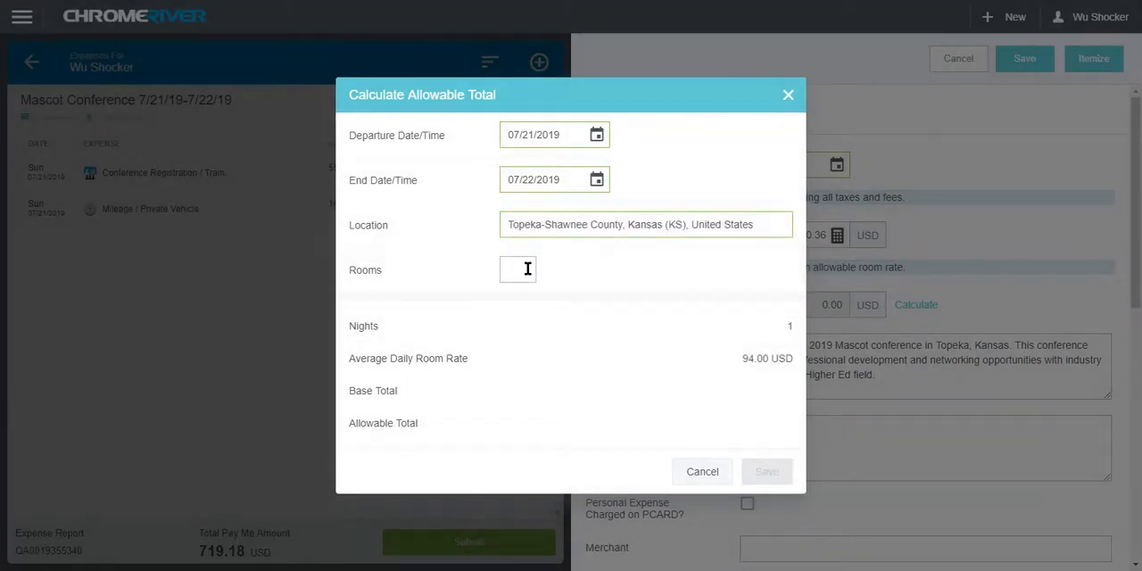
click(527, 268)
text(1)
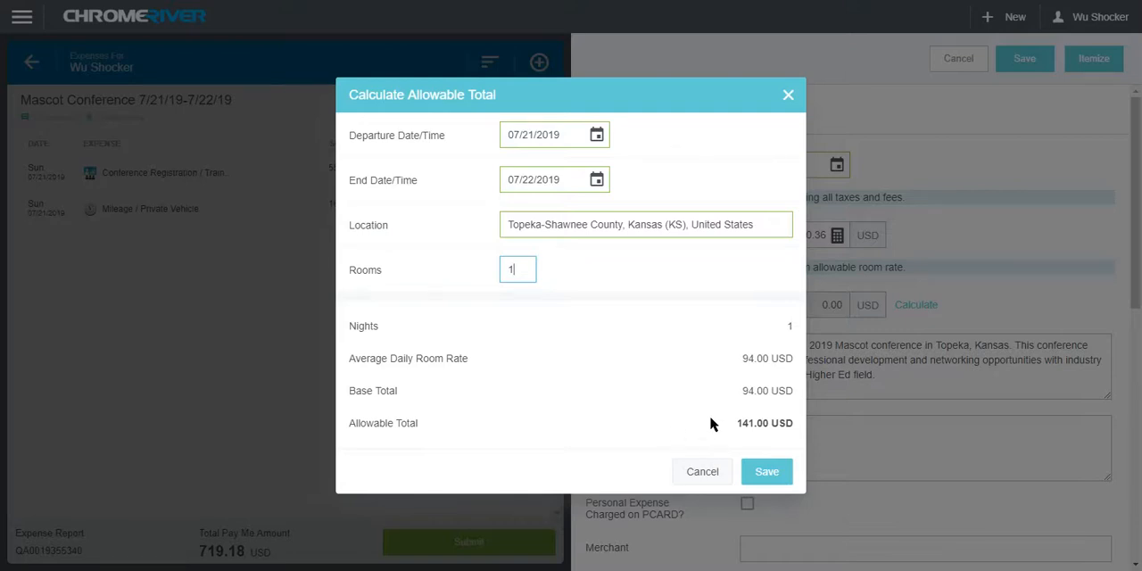
click(763, 482)
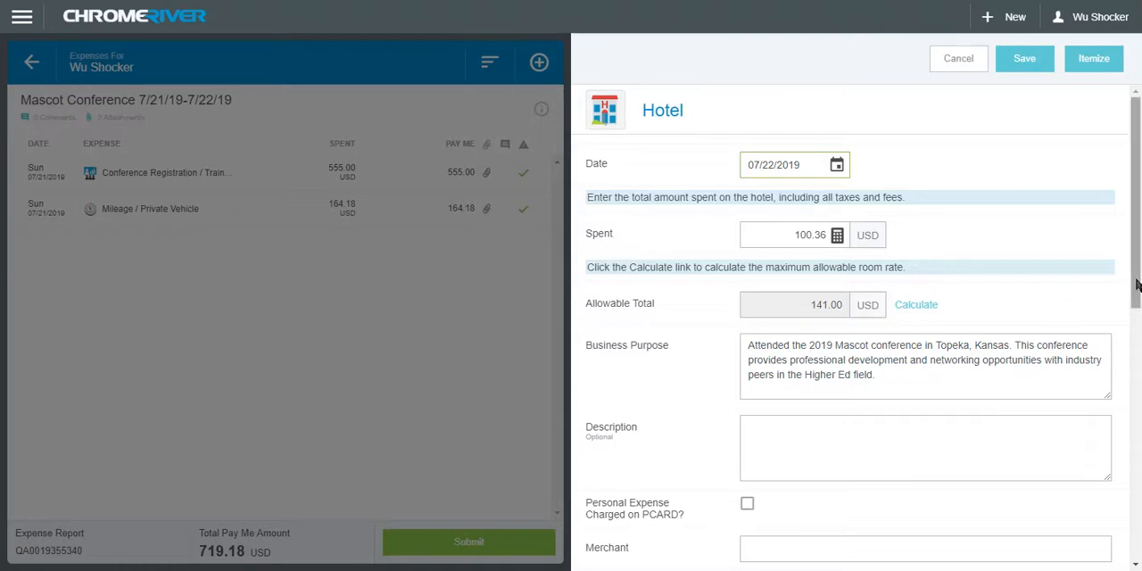
Enter Holiday Inn as the hotel expense's merchant
drag(1139, 284, 1127, 427)
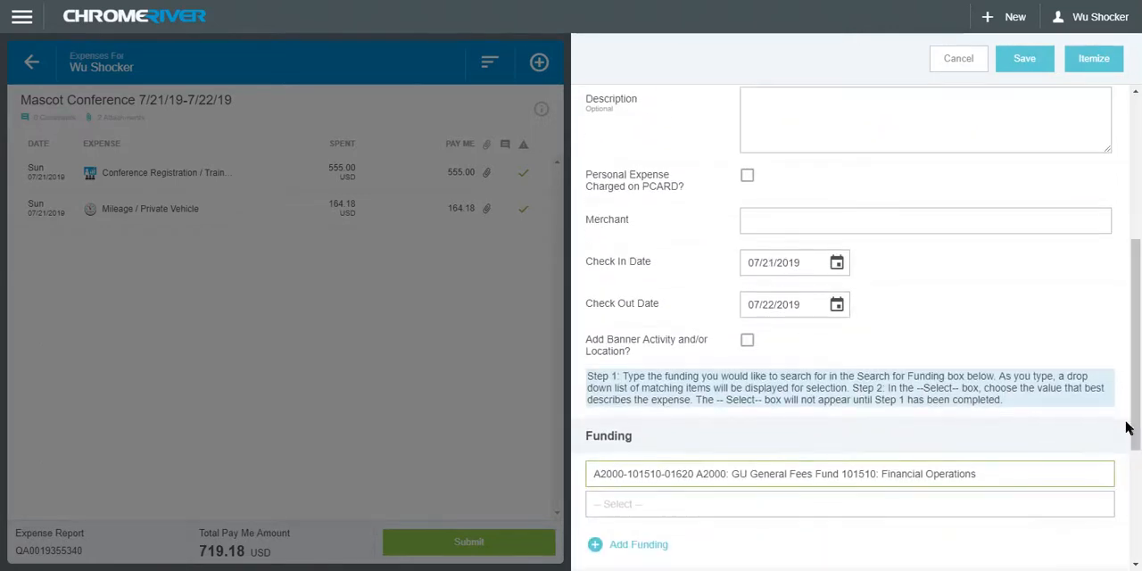
click(775, 217)
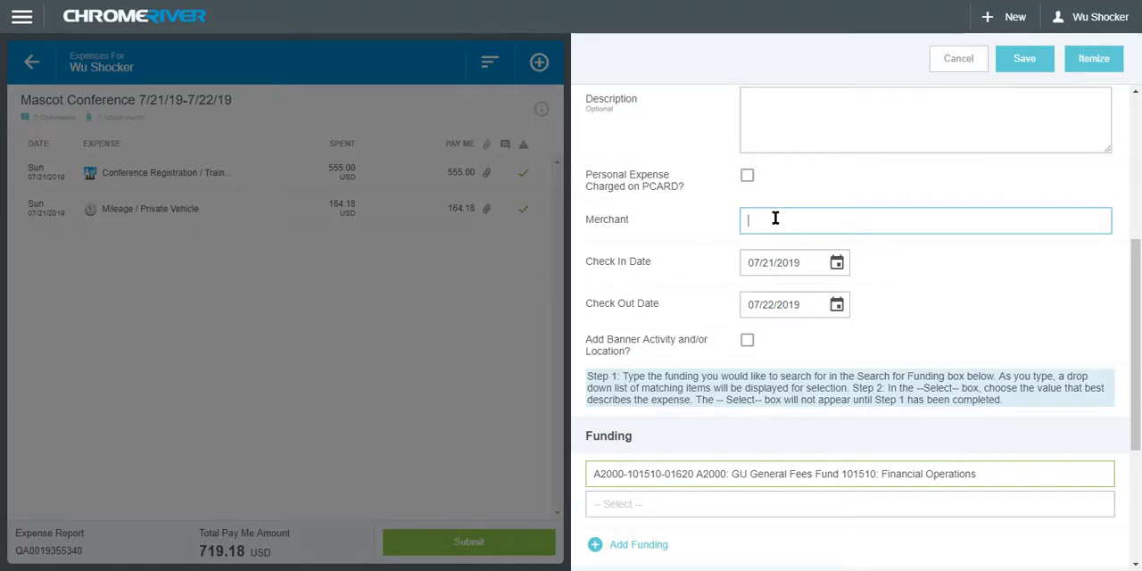
text(Holiday Inn)
Categorize the hotel expense's funding as 2581-Employee In-State Meals/Lodging
scroll(1131, 306, down, 1)
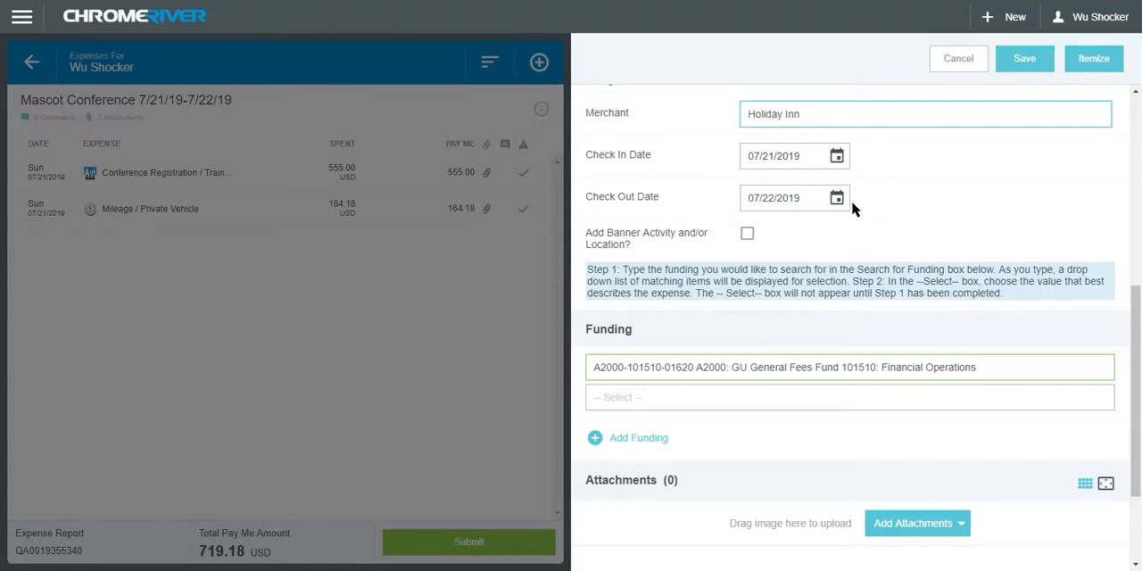
drag(1137, 301, 1134, 349)
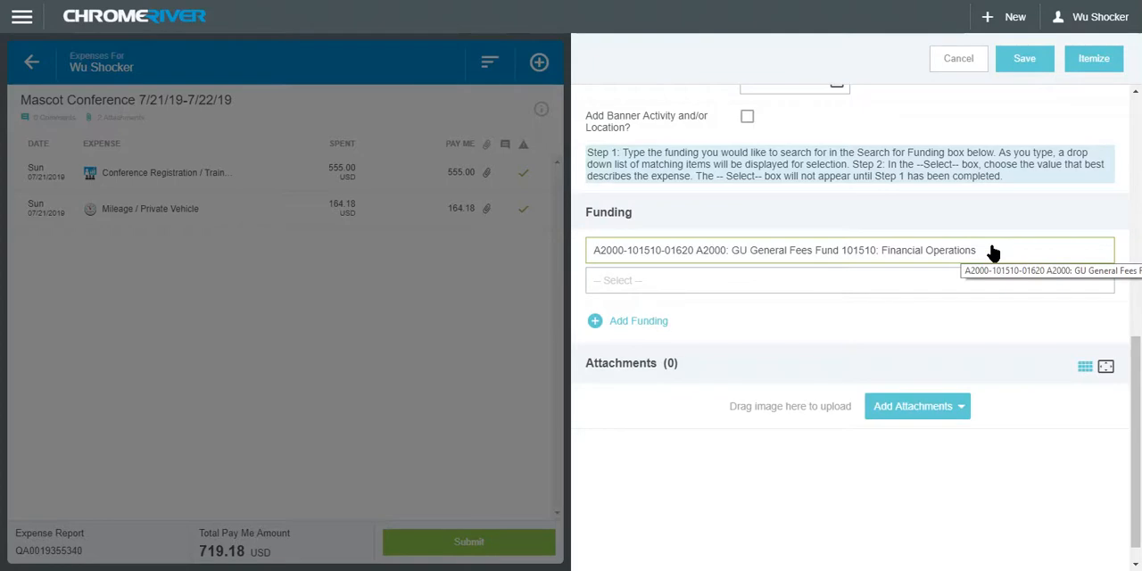
click(663, 277)
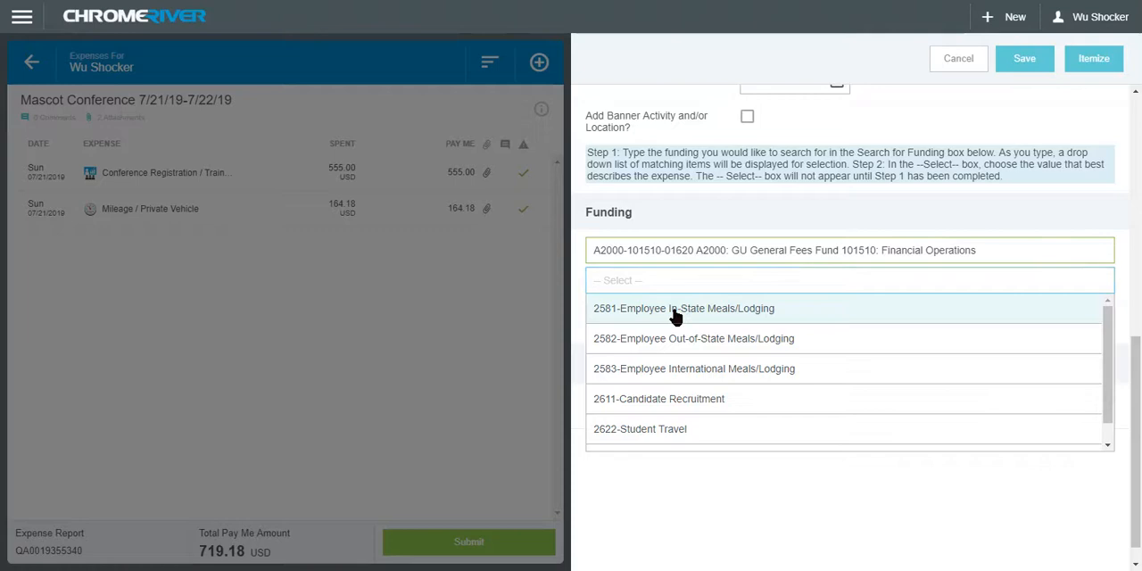
click(675, 311)
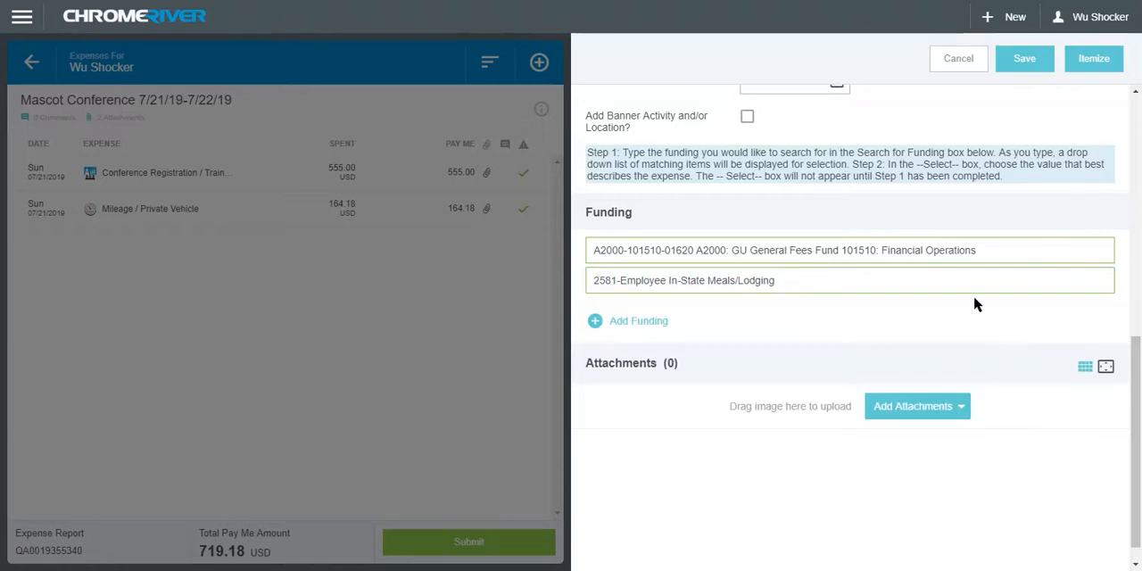
Upload the PDF file Wu Hotel 100.36 as an attachment to the hotel expense and preview the receipt
click(962, 412)
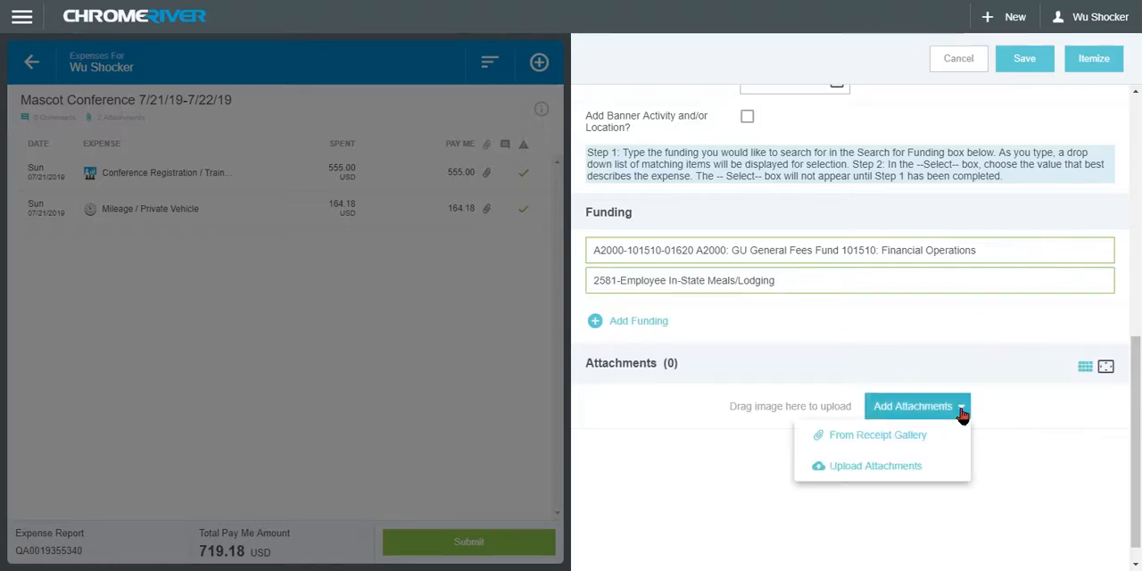
click(876, 465)
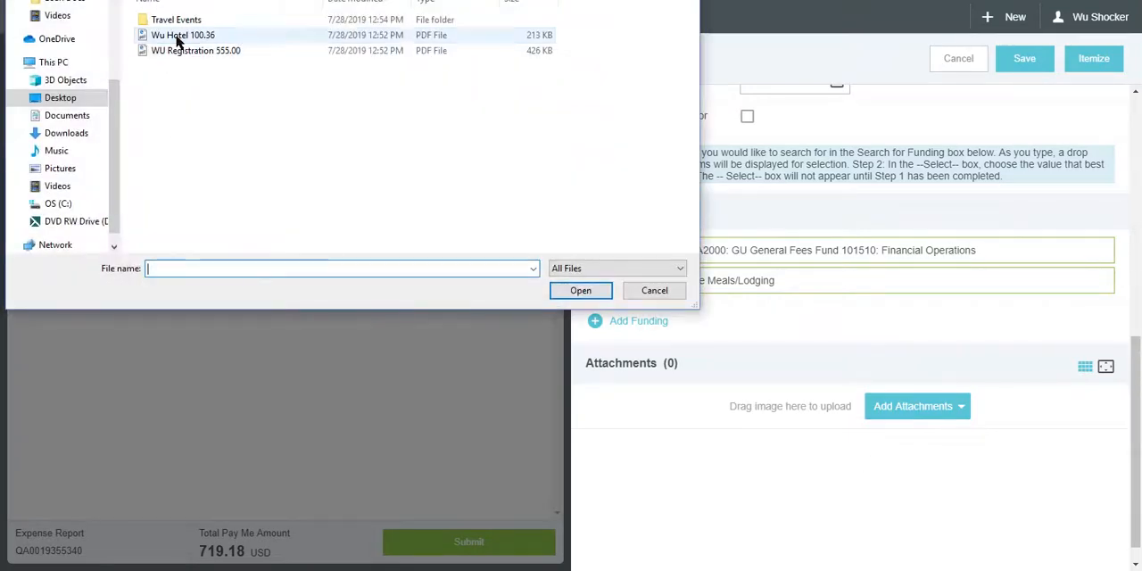
click(183, 36)
click(580, 291)
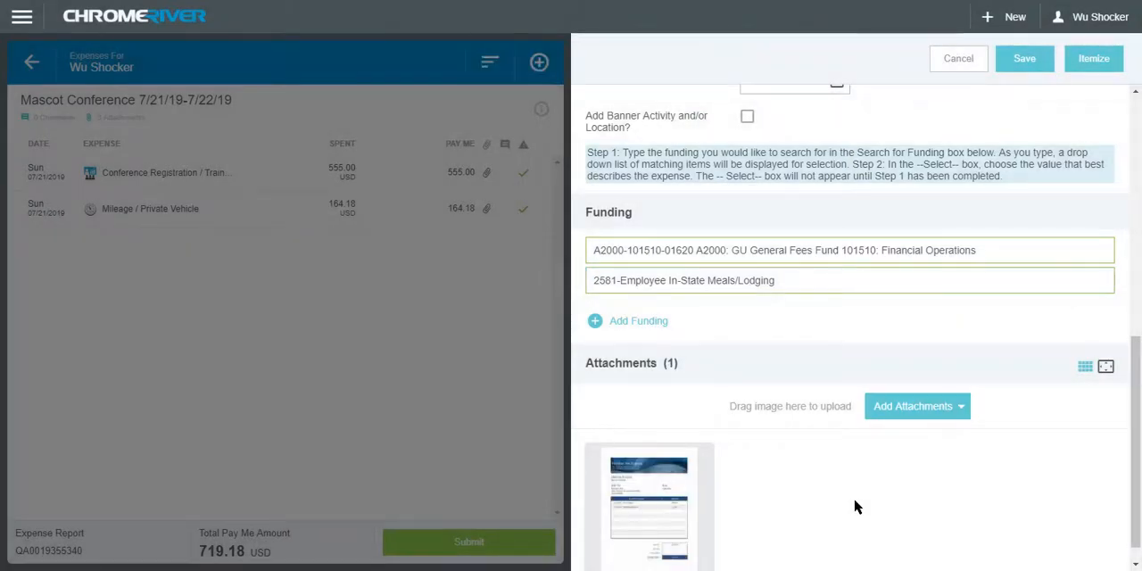
click(651, 504)
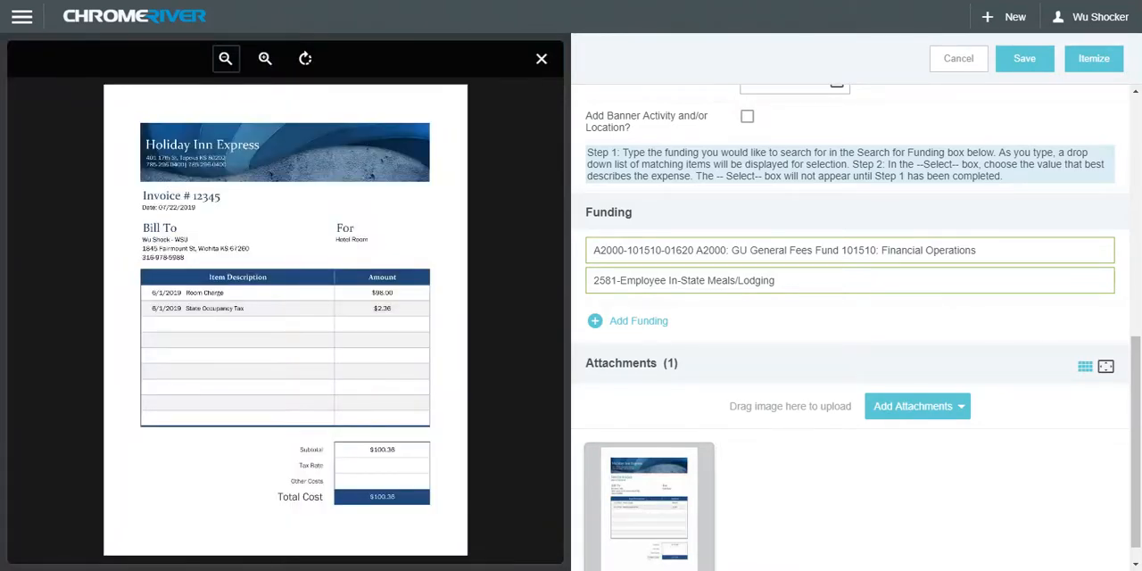
Itemize the hotel expense with a Hotel - Lodging item of 98.00 USD and save the item
click(1088, 71)
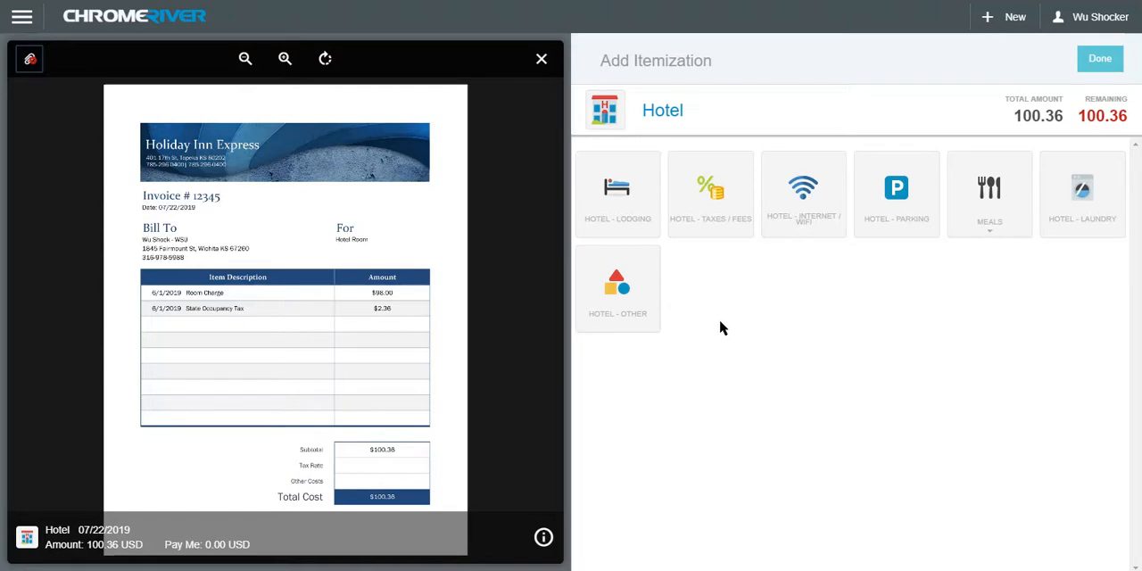
click(612, 222)
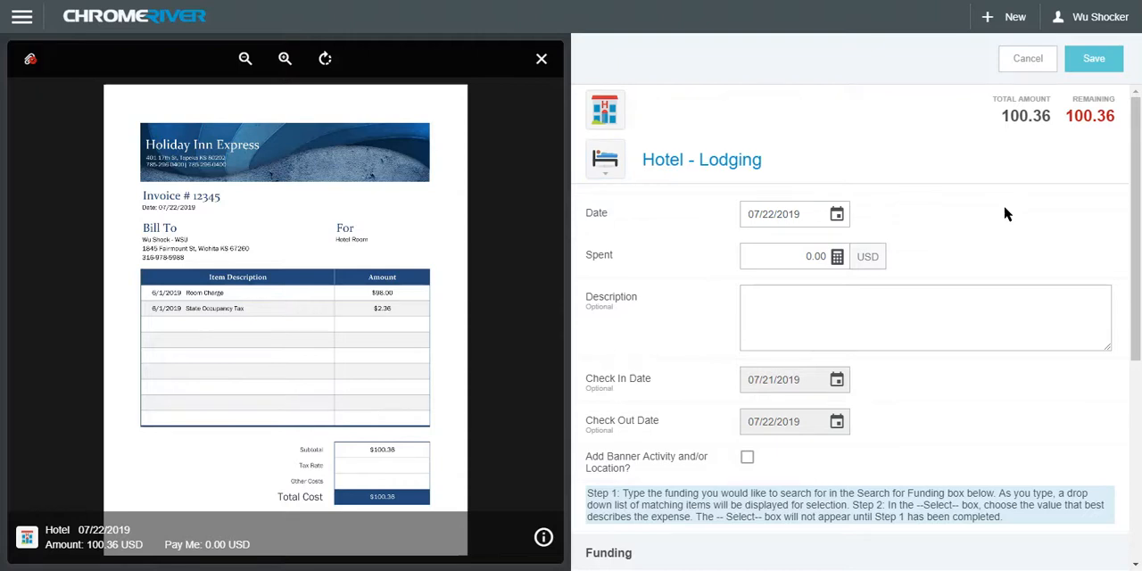
click(813, 257)
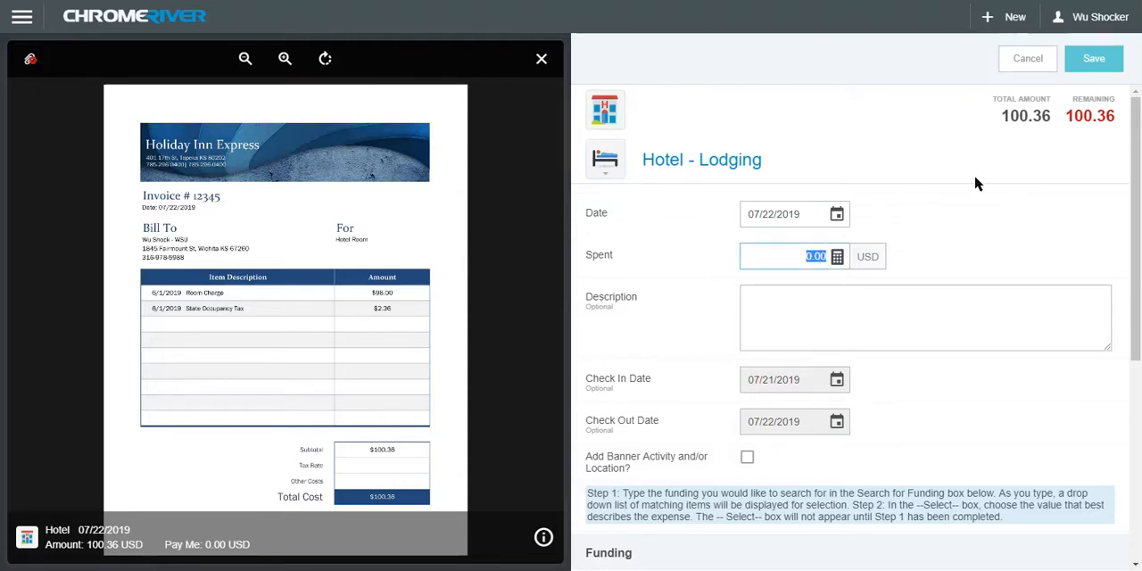
text(98.00)
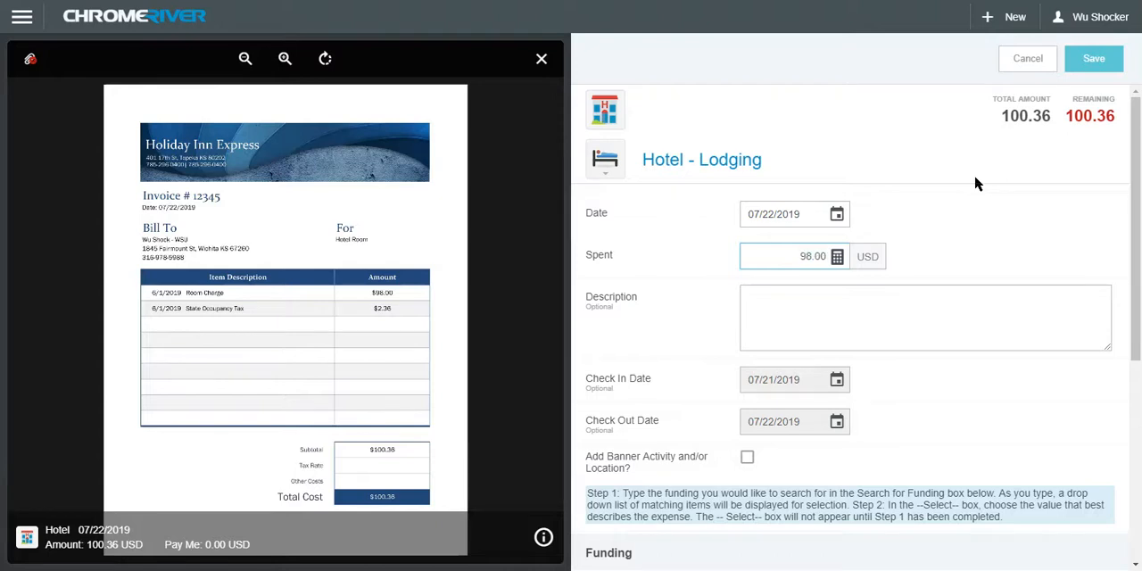
click(901, 295)
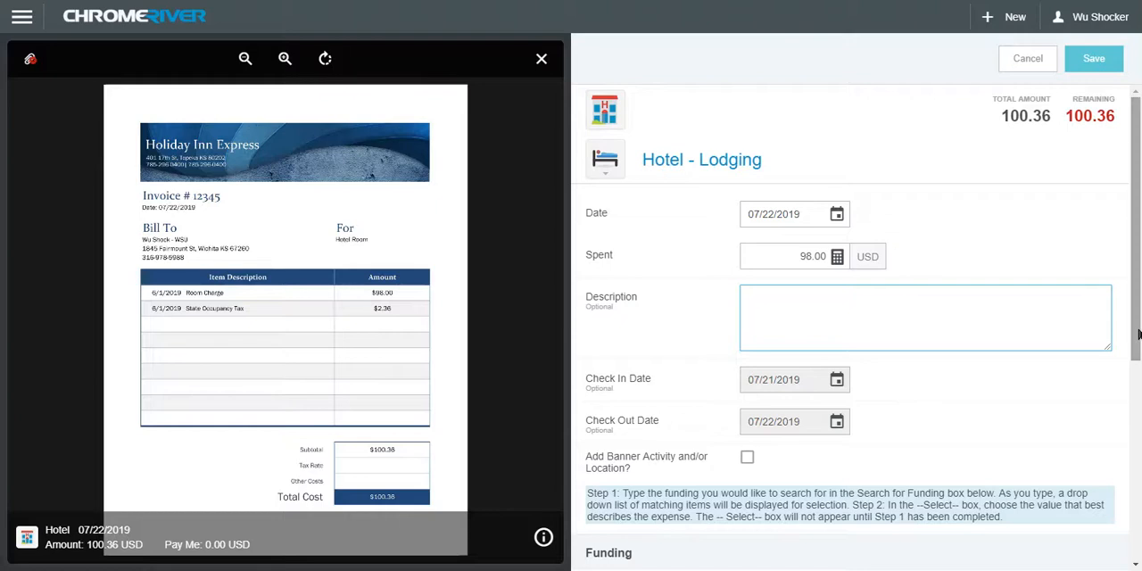
drag(1138, 337, 1137, 473)
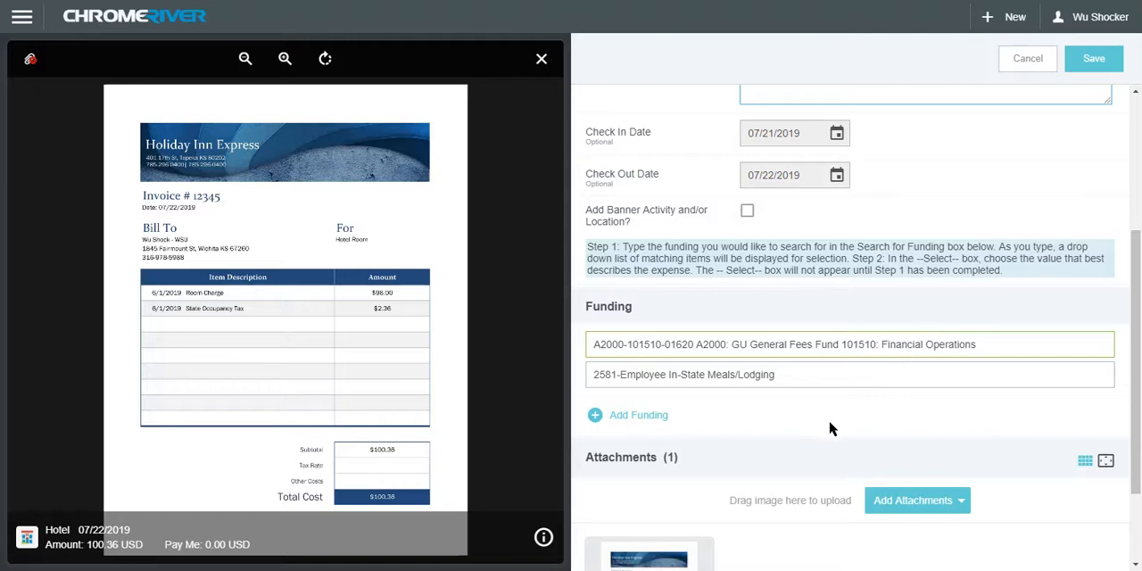
drag(1135, 384, 1135, 423)
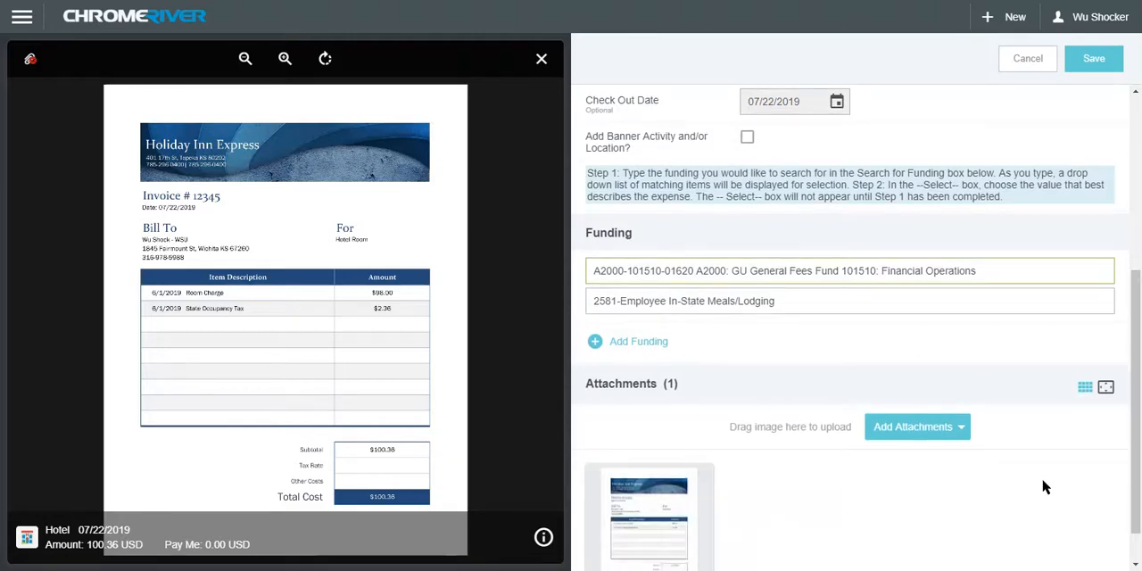
click(1105, 67)
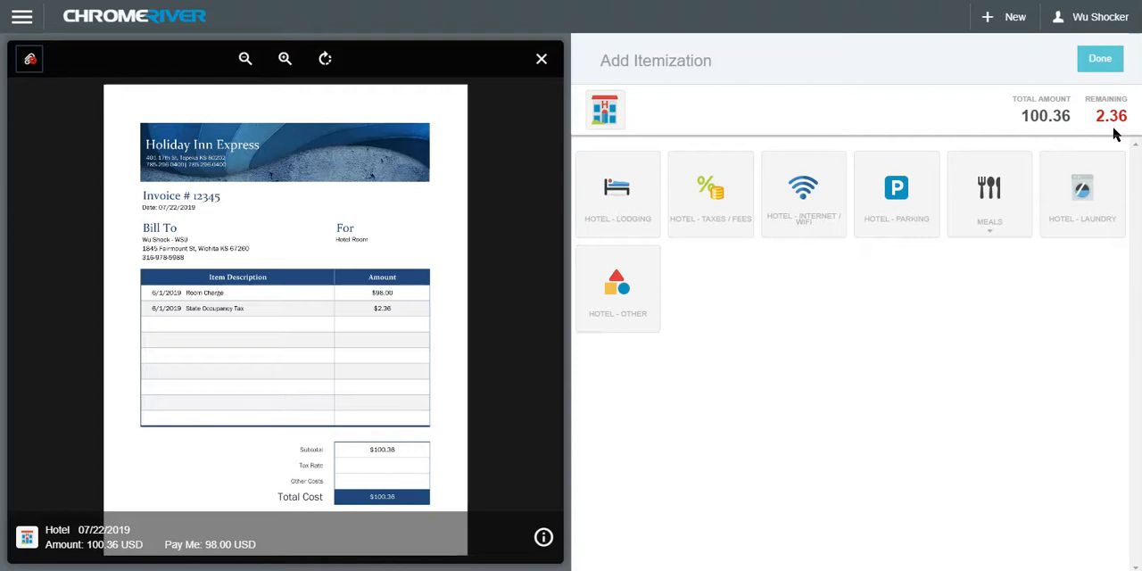
Add a Hotel - Taxes / Fees item of 2.36 USD to the hotel expense's itemization and save the item
click(715, 236)
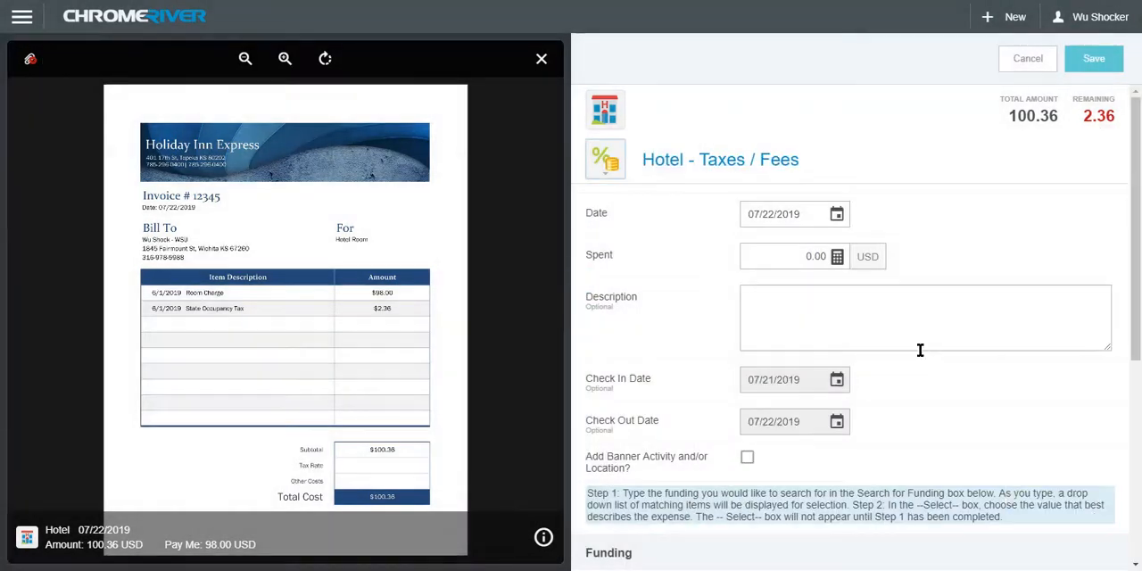
click(818, 258)
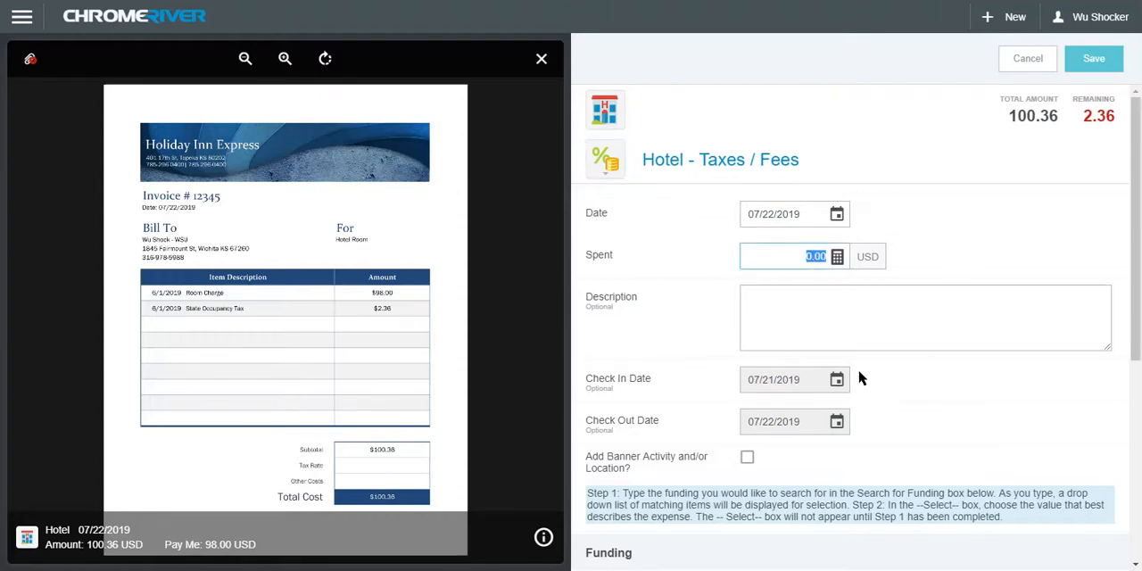
text(2.36)
click(894, 330)
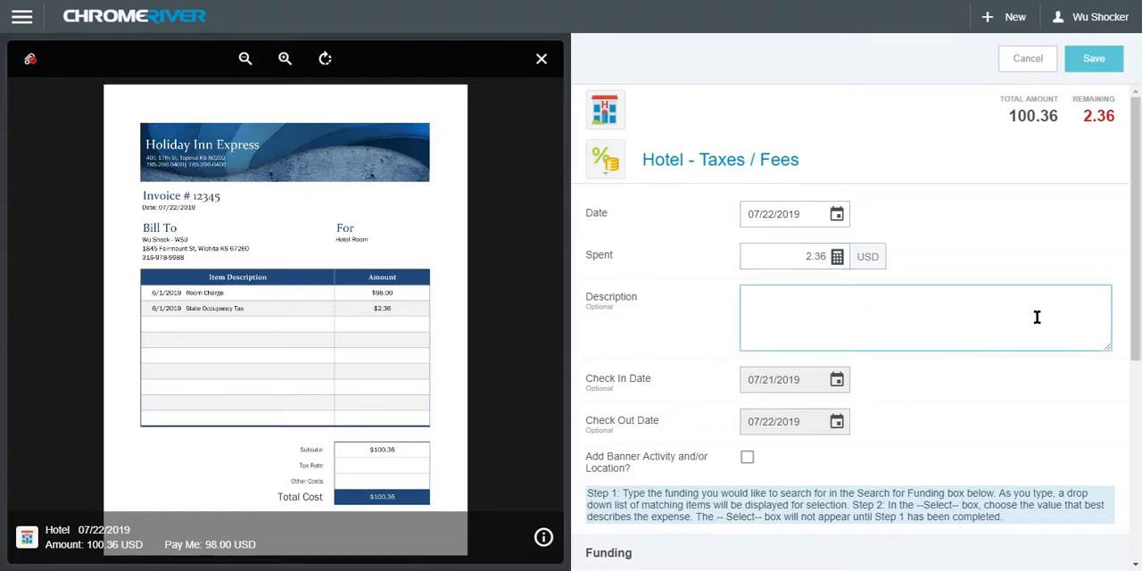
scroll(1038, 319, down, 2)
scroll(1038, 320, down, 1)
scroll(1028, 320, down, 1)
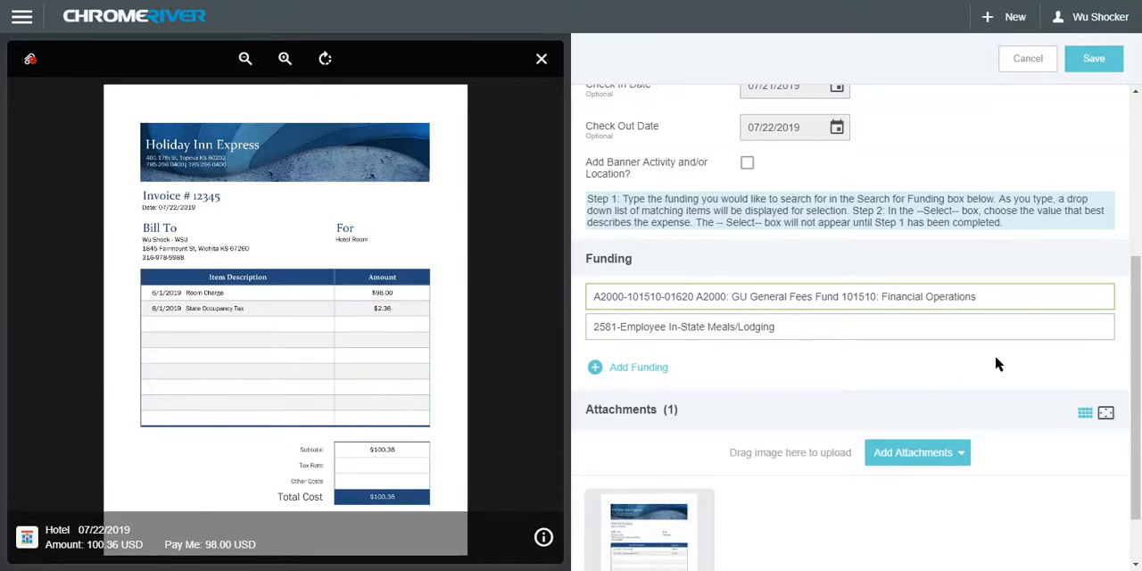
click(1098, 62)
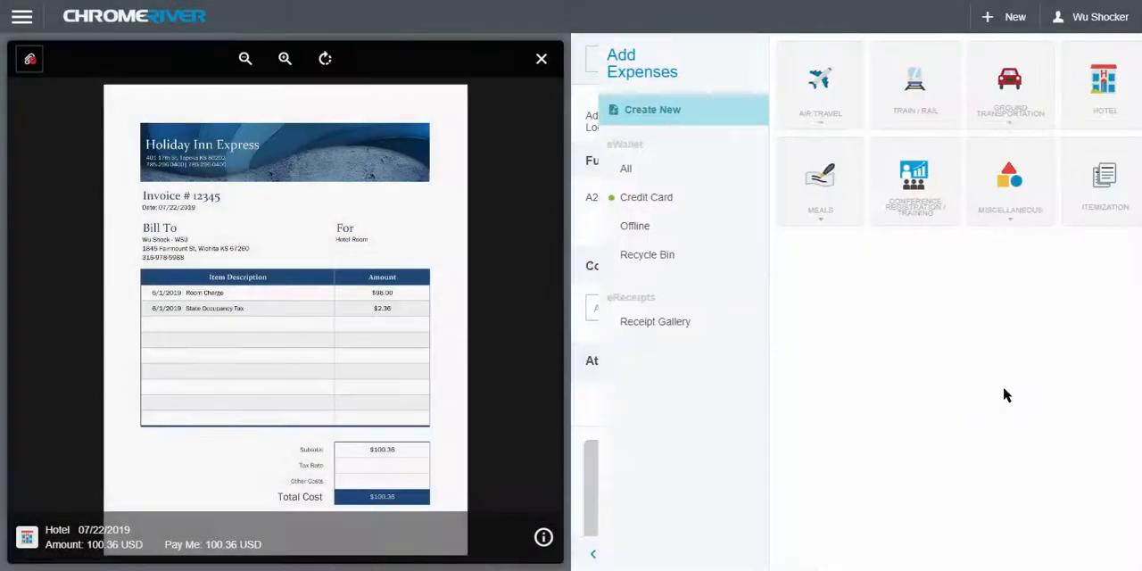
Close the receipt preview, then collapse and re-expand the hotel expense's itemized lines in the expense list
click(541, 60)
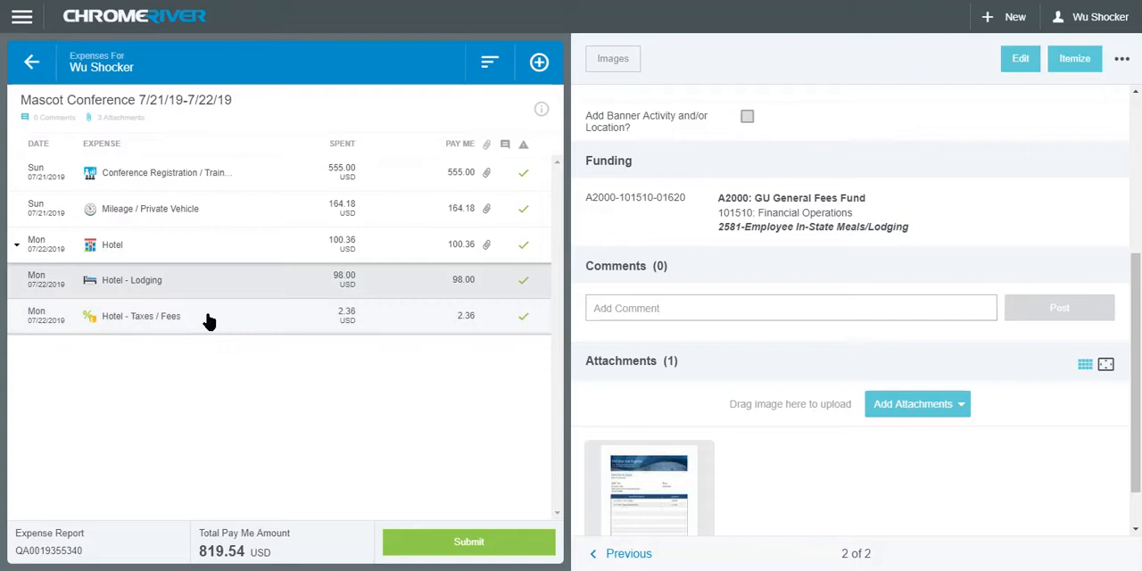
click(16, 245)
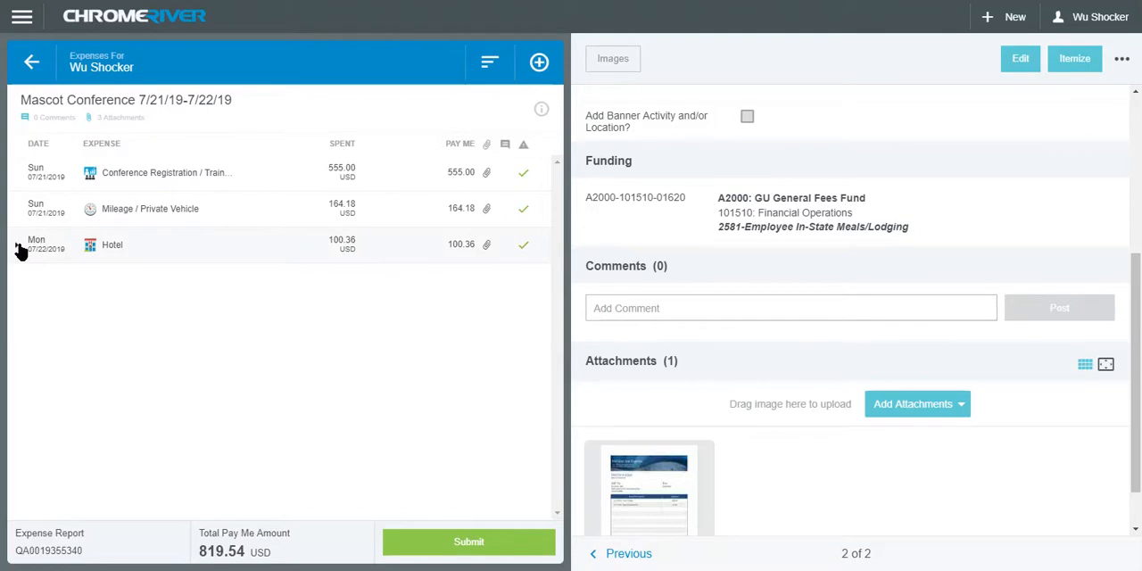
click(16, 245)
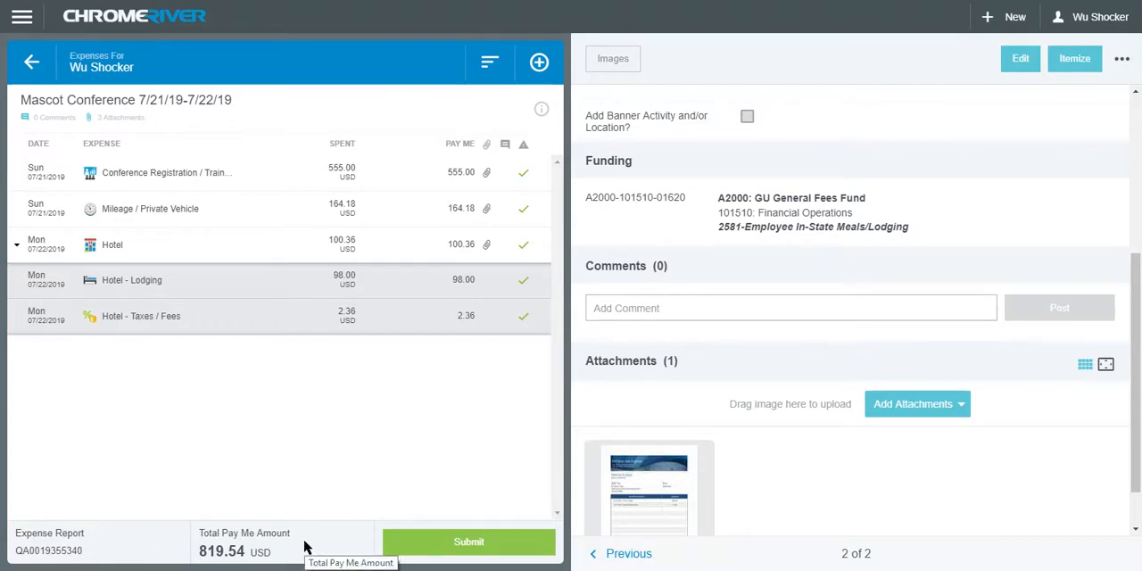
Start submitting the Mascot Conference report and review its summaries, funding and attachments in the submit confirmation
click(540, 541)
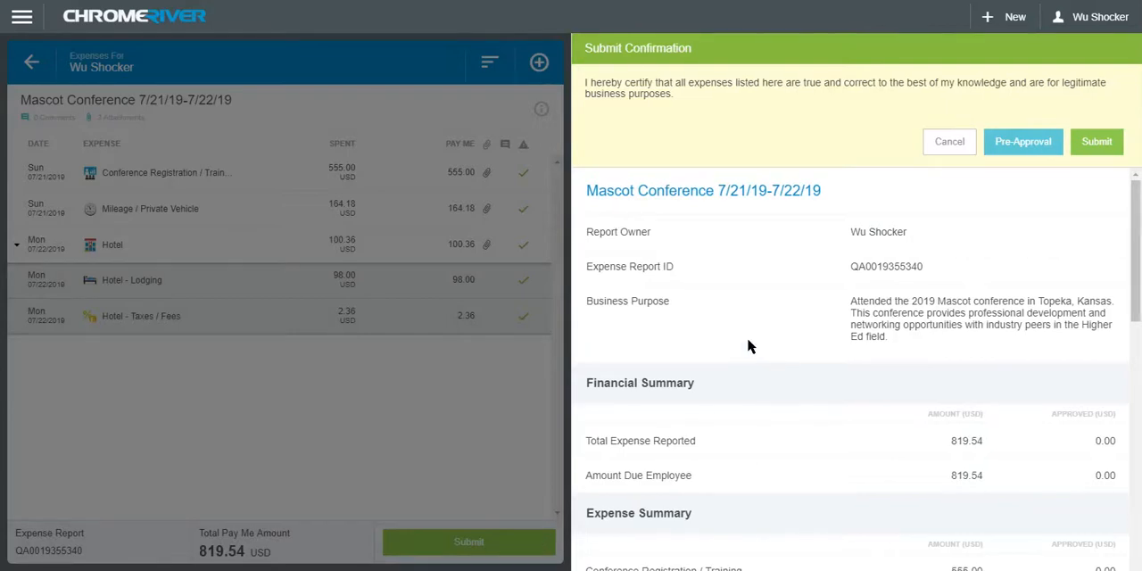
scroll(778, 326, down, 5)
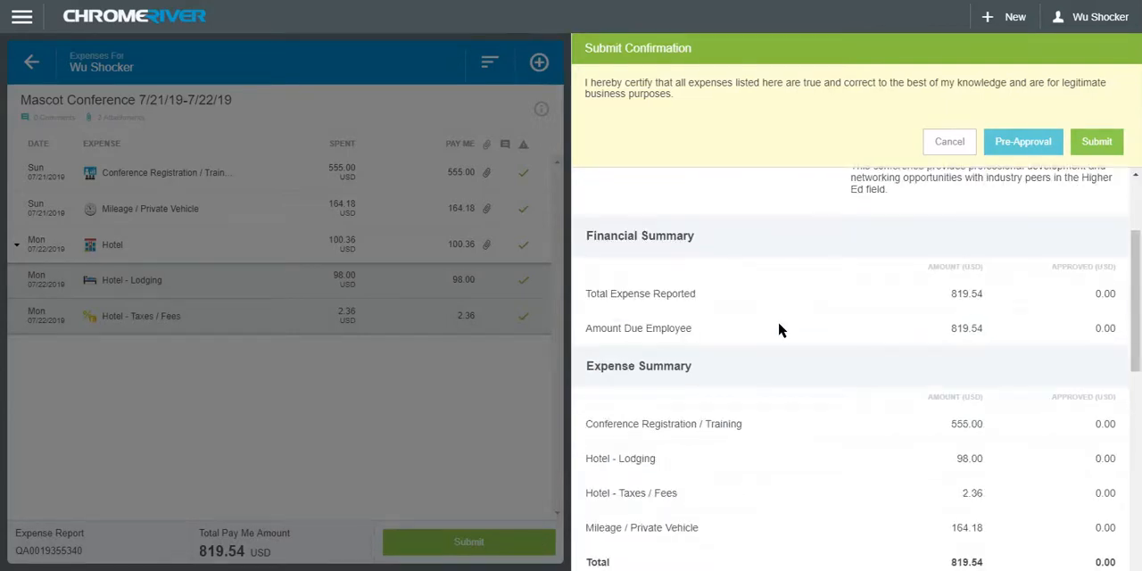
scroll(778, 330, down, 5)
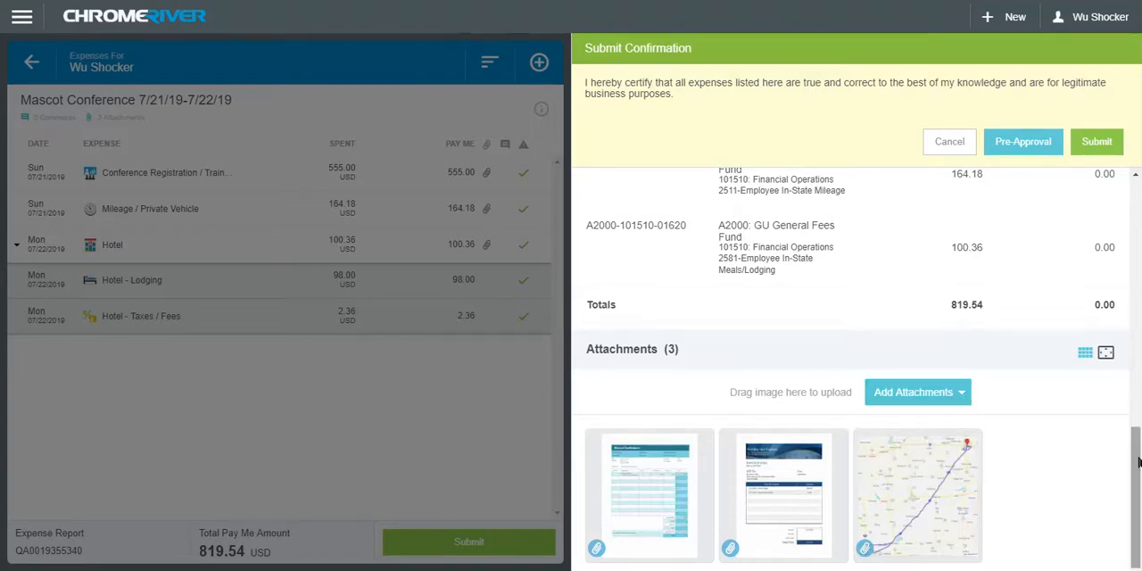
drag(1139, 461, 1138, 147)
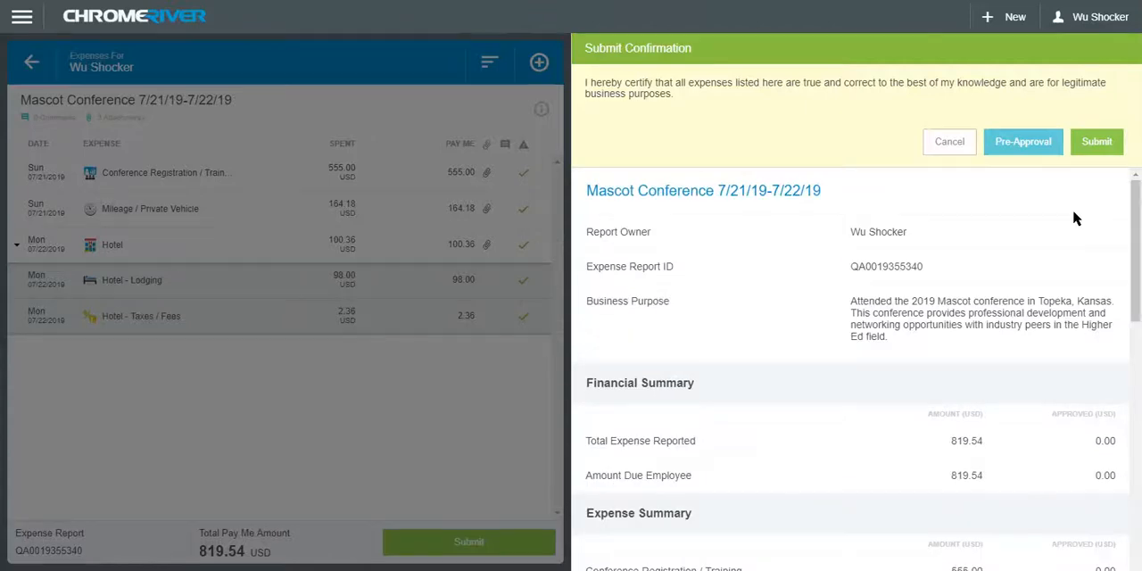